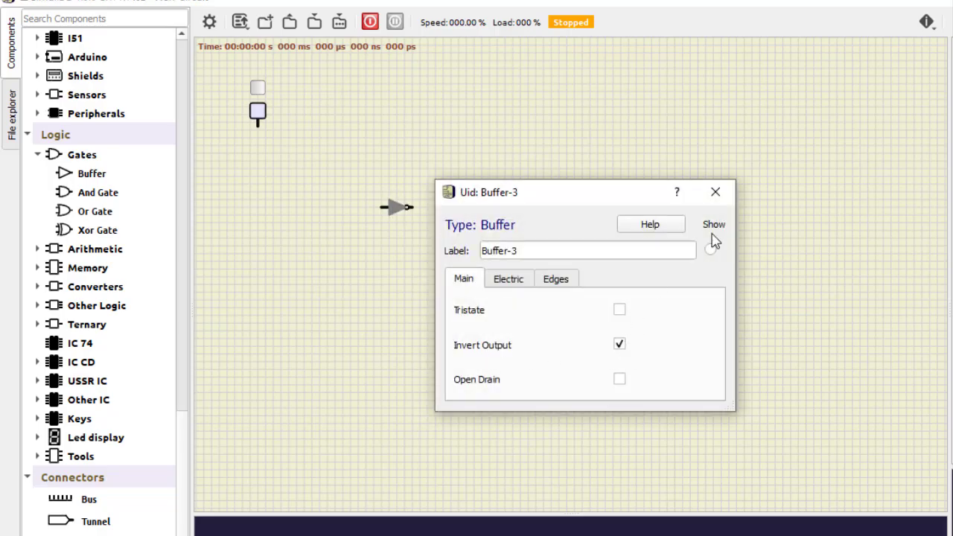
# Step: Rotate the inverter clockwise below the switch and wire the switch output to its input
pyautogui.click(716, 192)
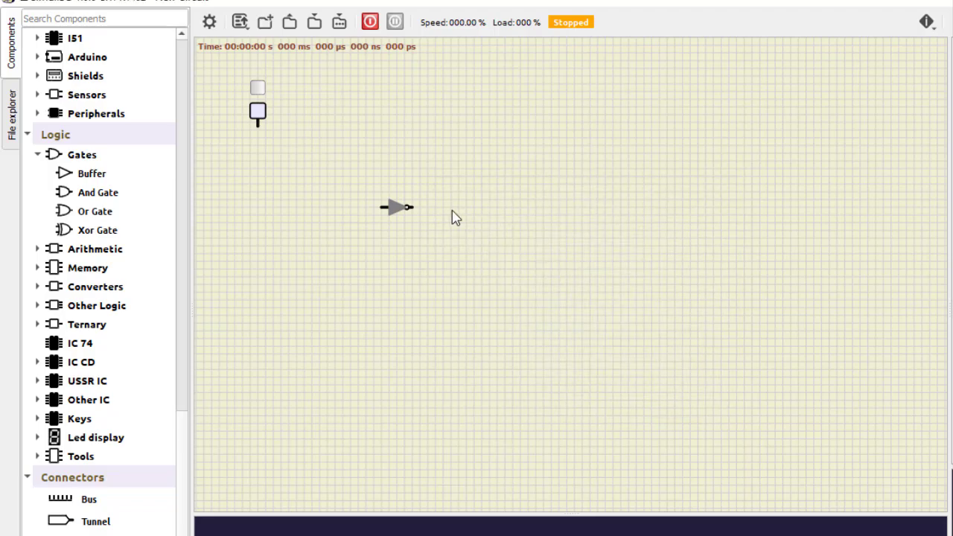
pyautogui.rightClick(393, 206)
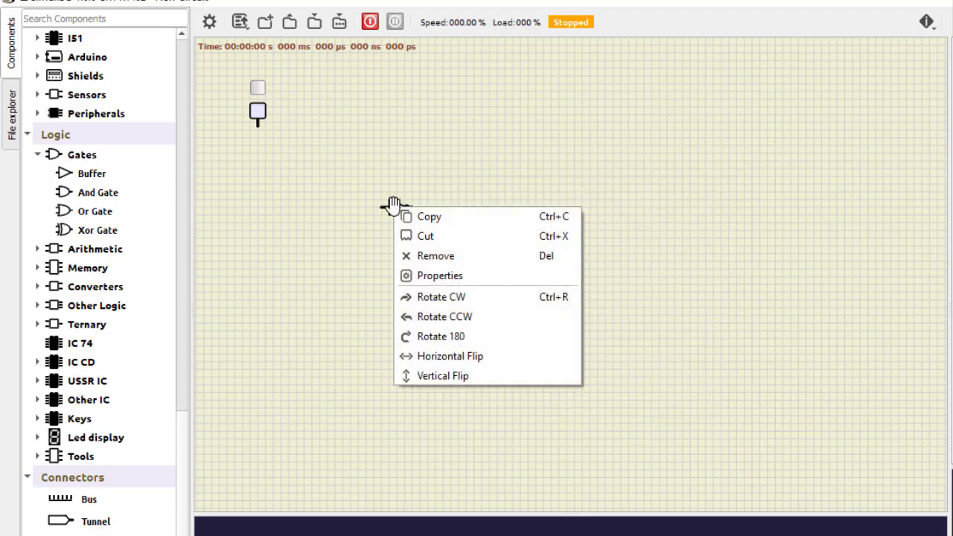
pyautogui.click(441, 298)
pyautogui.moveTo(394, 208); pyautogui.dragTo(285, 165)
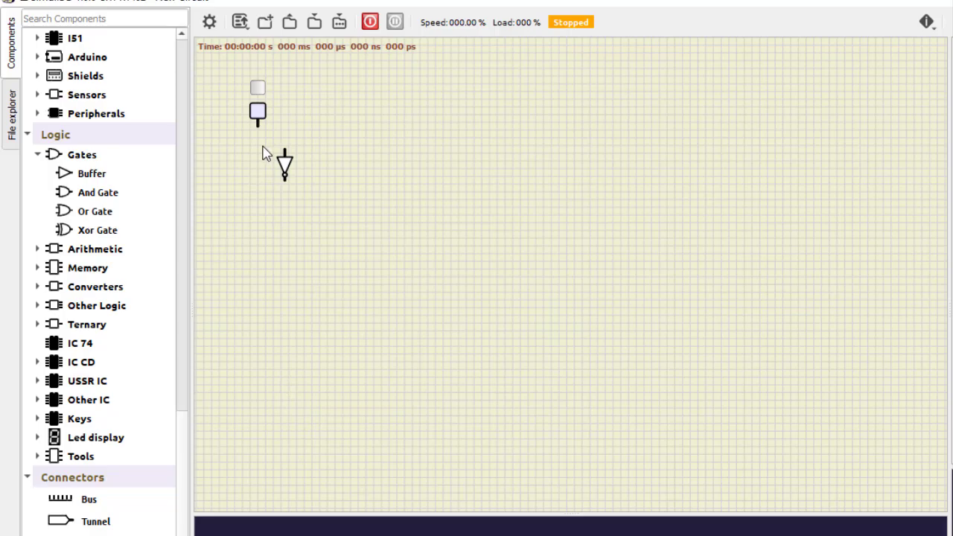
pyautogui.moveTo(257, 127)
pyautogui.mouseDown()
pyautogui.moveTo(283, 134)
pyautogui.moveTo(288, 153)
pyautogui.mouseUp()
# Step: Duplicate the switch-and-inverter pair to its right
pyautogui.moveTo(226, 70); pyautogui.dragTo(326, 200)
pyautogui.click(349, 217)
pyautogui.hotkey('ctrl', 'a')
pyautogui.moveTo(289, 160); pyautogui.dragTo(340, 164)
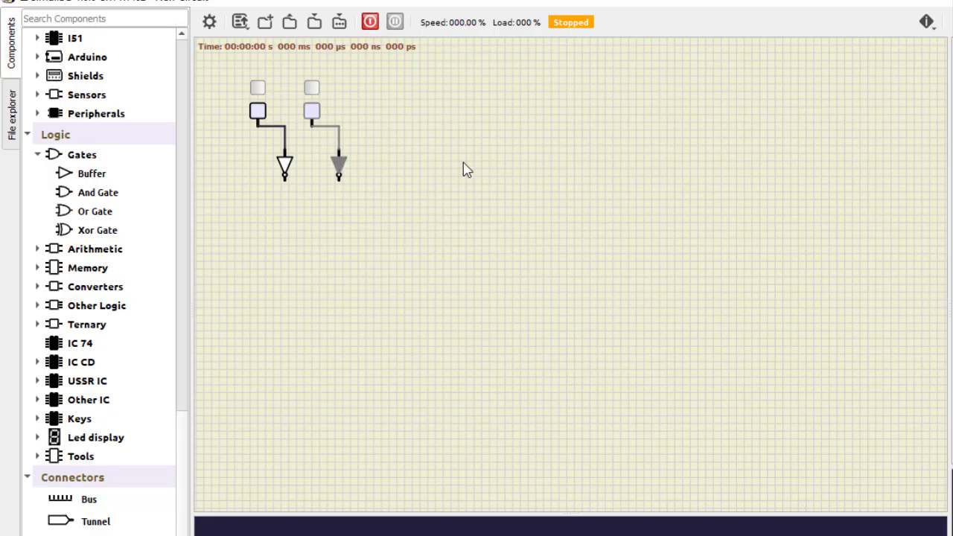
# Step: Paste two more switch-and-inverter pairs, lining them up in the same row
pyautogui.hotkey('ctrl', 'v')
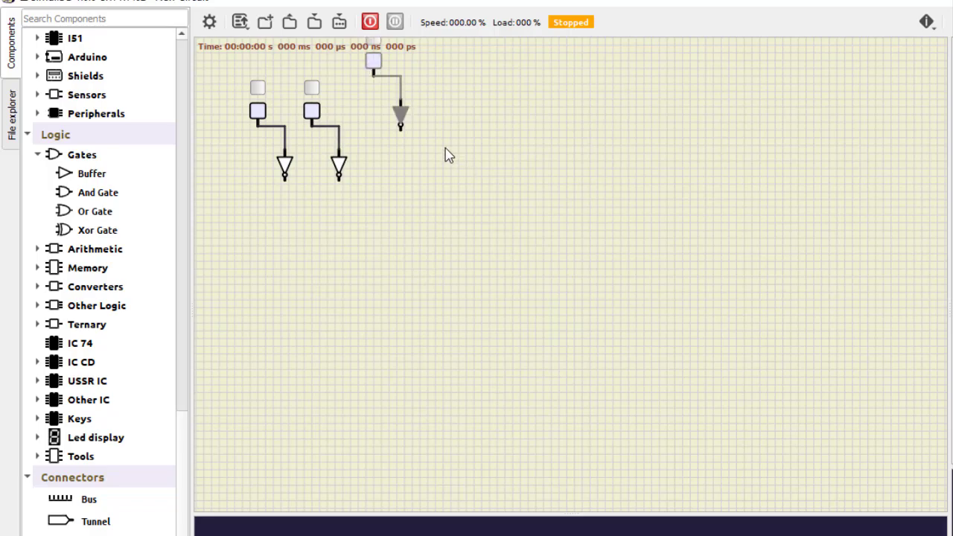
pyautogui.moveTo(374, 65); pyautogui.dragTo(366, 120)
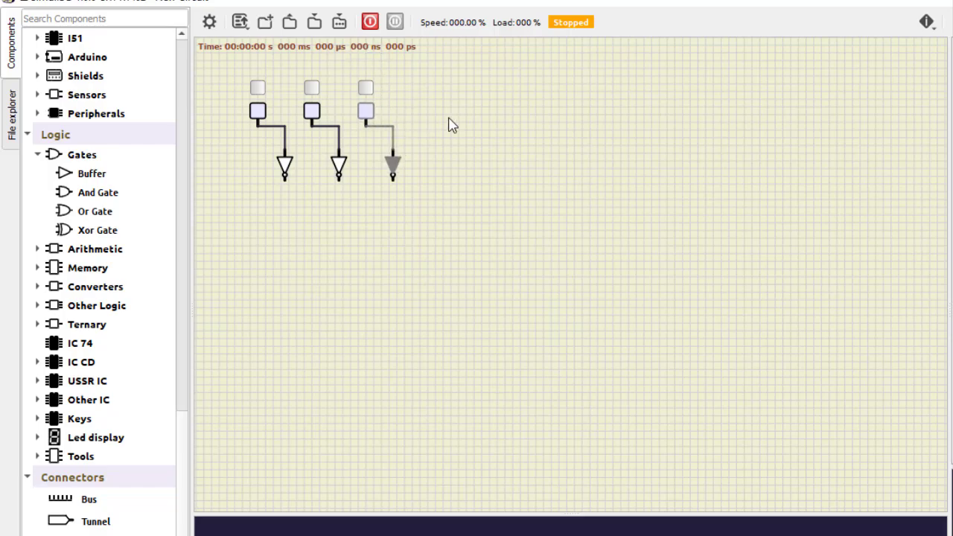
pyautogui.hotkey('ctrl', 'v')
pyautogui.moveTo(389, 81); pyautogui.dragTo(443, 168)
# Step: Add a text label reading A1 above the first switch
pyautogui.scroll(-3, 88, 388)
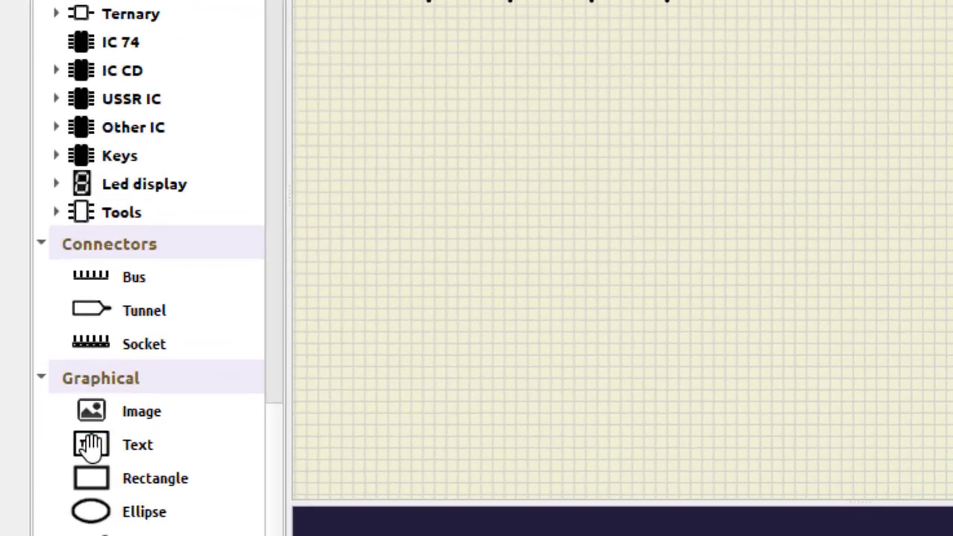
pyautogui.moveTo(90, 447); pyautogui.dragTo(562, 214)
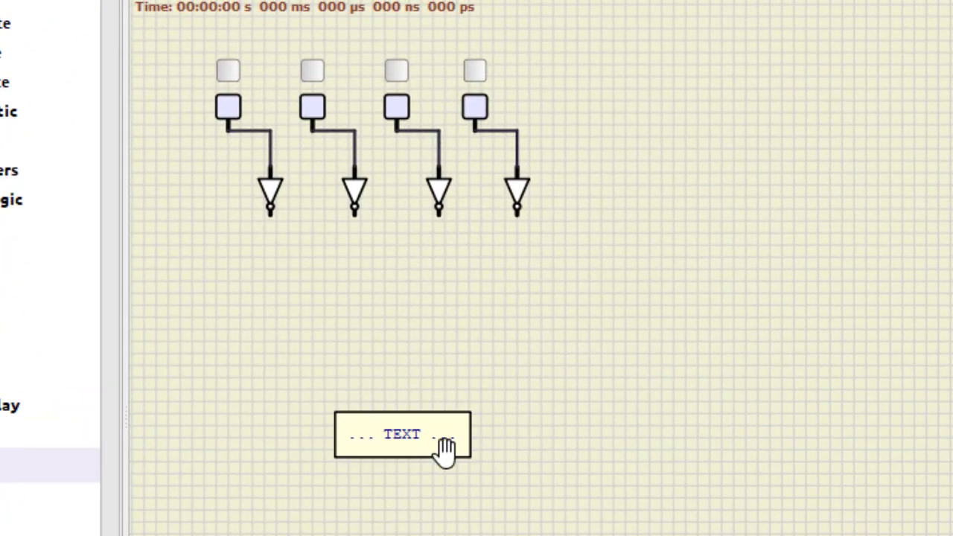
pyautogui.doubleClick(411, 443)
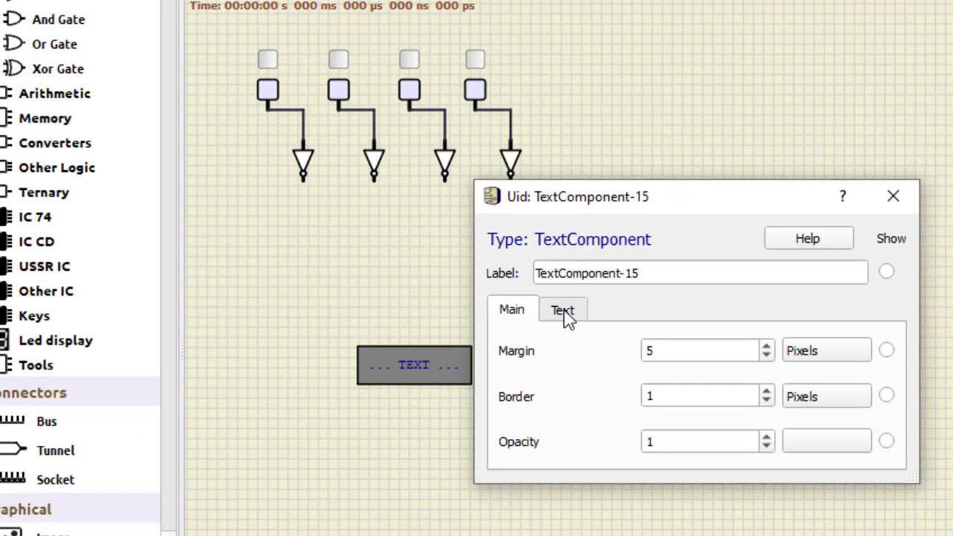
pyautogui.click(567, 316)
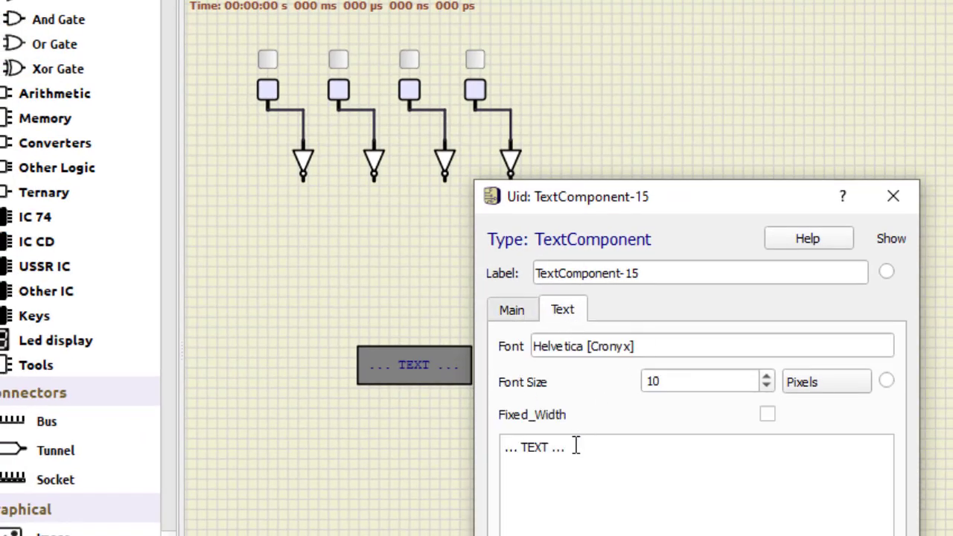
pyautogui.moveTo(576, 445); pyautogui.dragTo(478, 447)
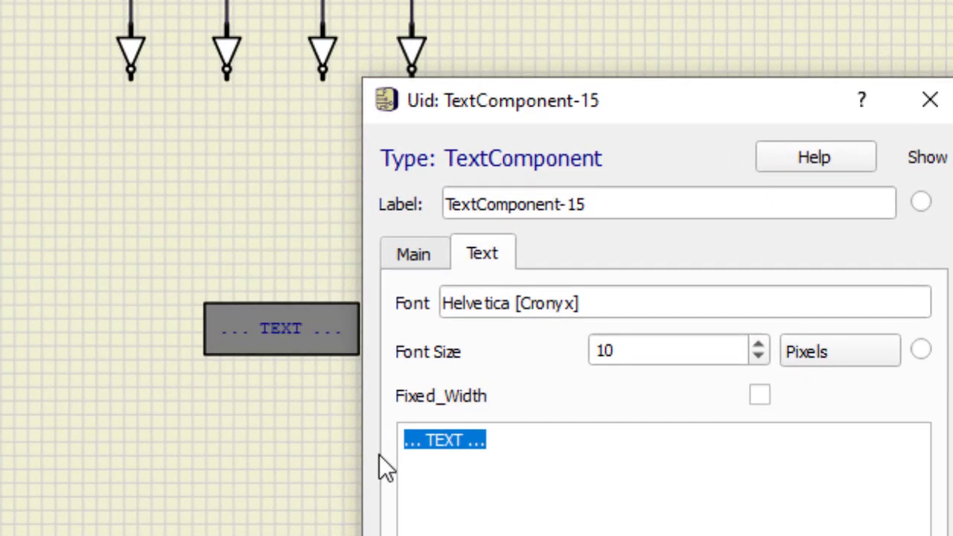
pyautogui.write('A1')
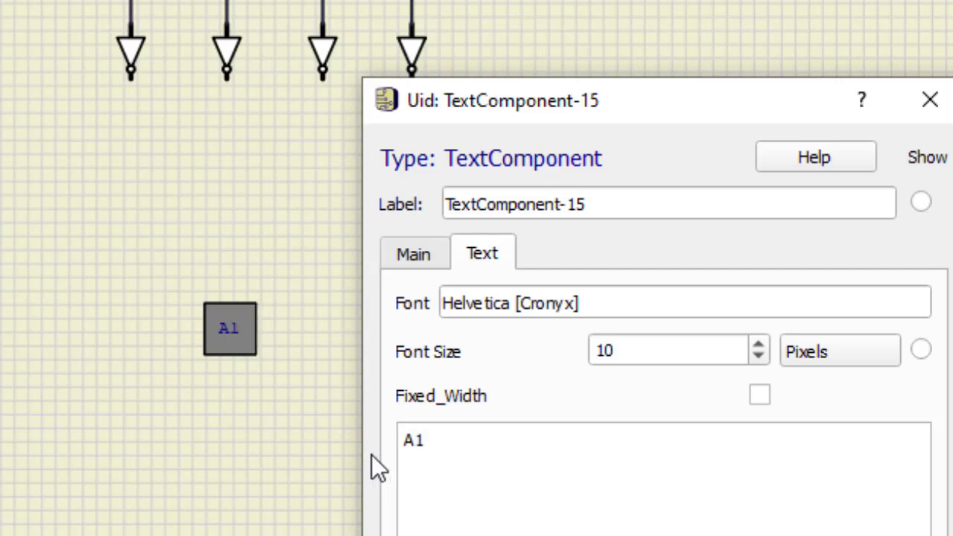
pyautogui.click(276, 348)
pyautogui.moveTo(250, 349); pyautogui.dragTo(215, 144)
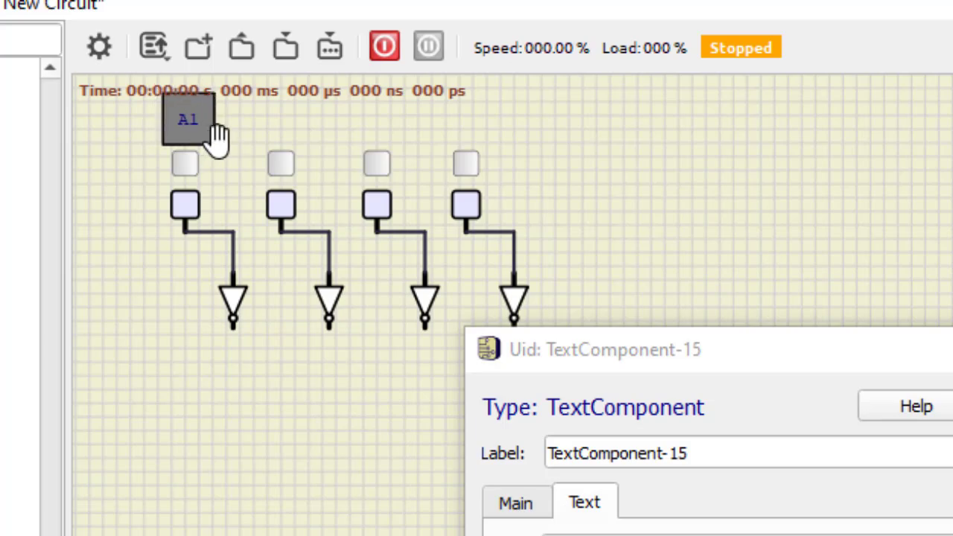
pyautogui.click(952, 349)
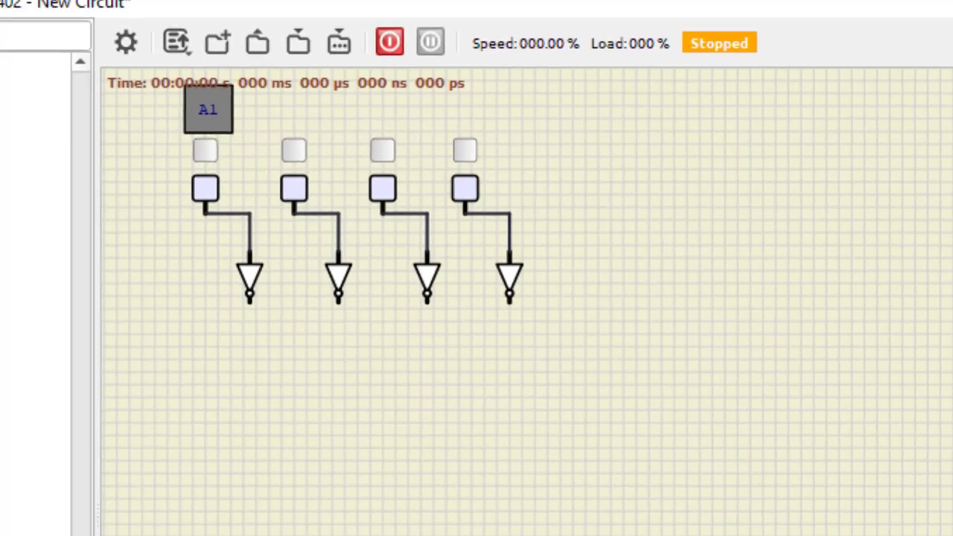
# Step: Add a text label reading A0 above the second switch
pyautogui.moveTo(98, 528); pyautogui.dragTo(447, 401)
pyautogui.doubleClick(447, 395)
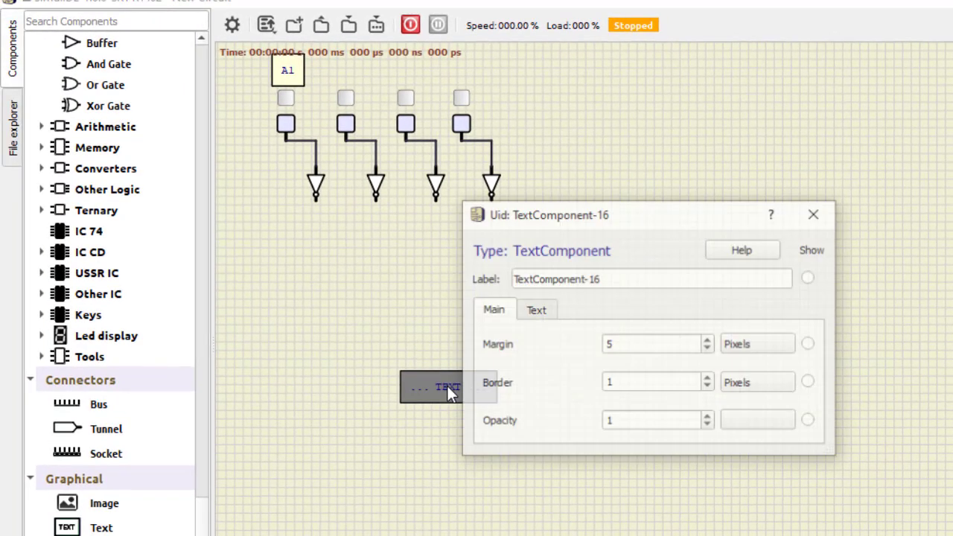
pyautogui.click(542, 311)
pyautogui.moveTo(542, 427); pyautogui.dragTo(461, 423)
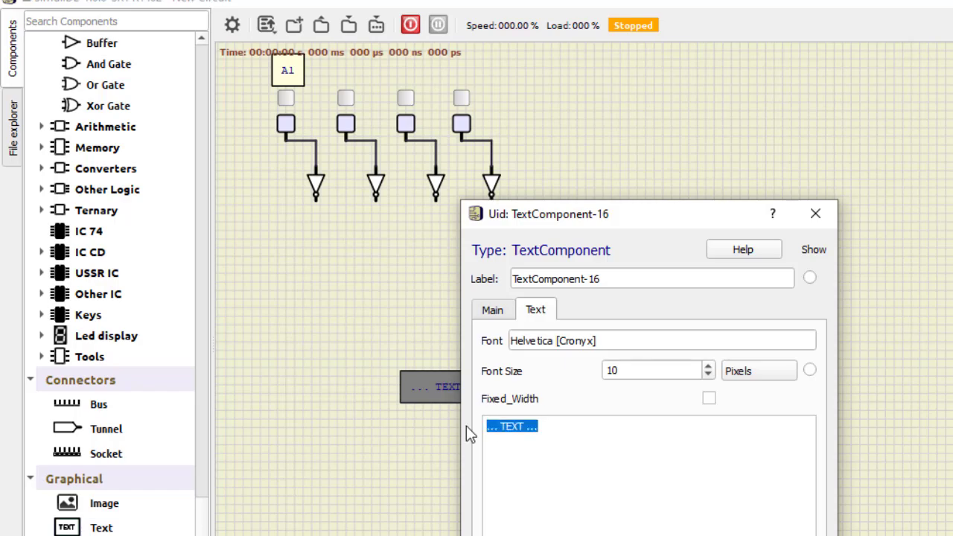
pyautogui.write('A0')
pyautogui.click(407, 443)
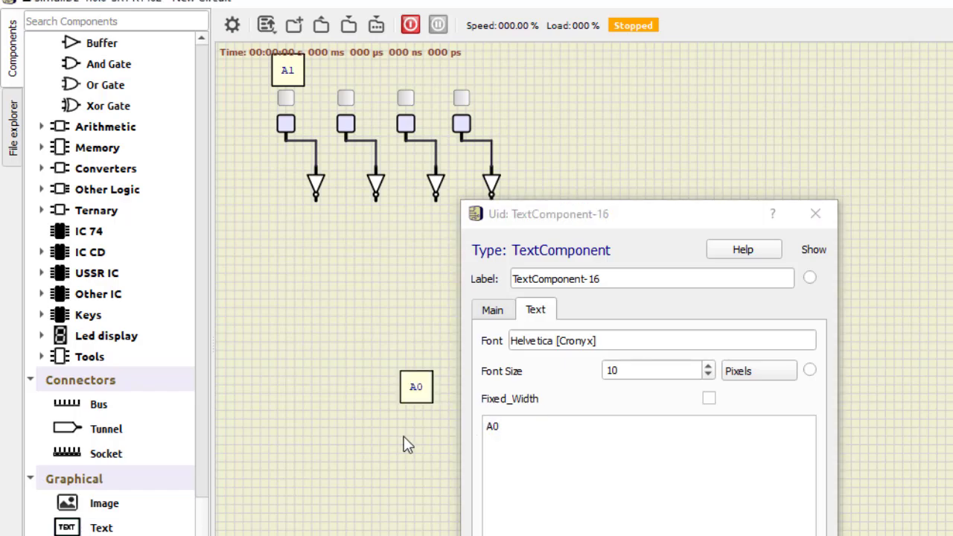
pyautogui.moveTo(415, 390); pyautogui.dragTo(343, 84)
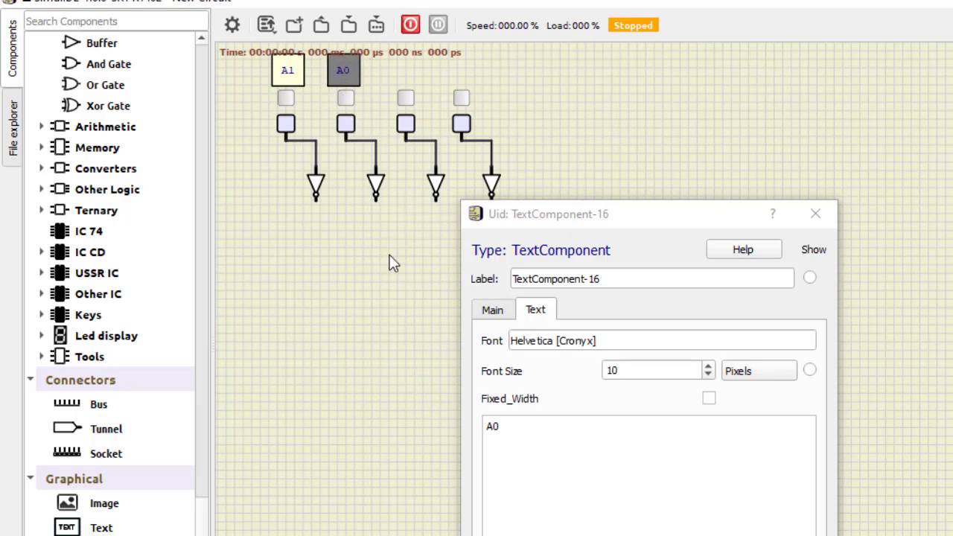
pyautogui.click(817, 215)
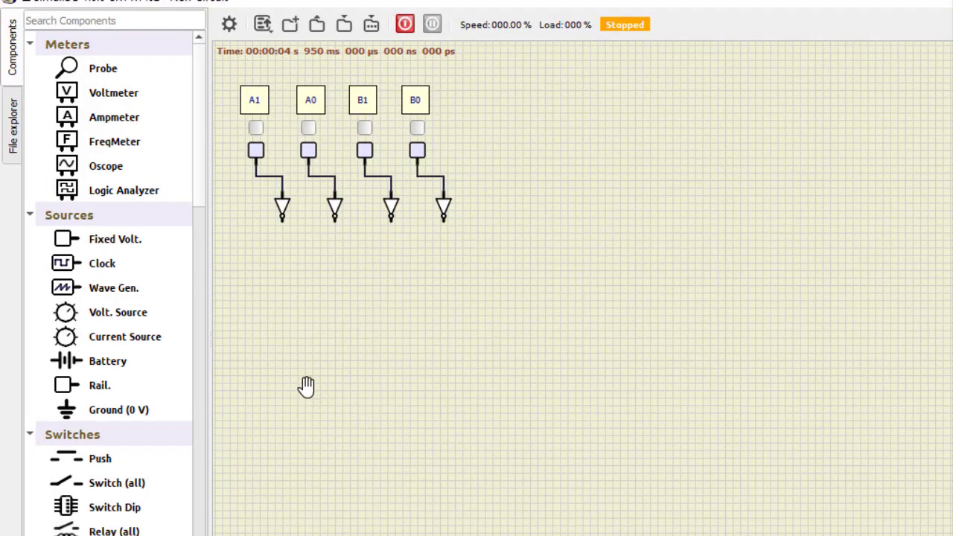
# Step: Place three AND gates in a column to the right of the inverters
pyautogui.scroll(-10, 199, 417)
pyautogui.scroll(-2, 160, 432)
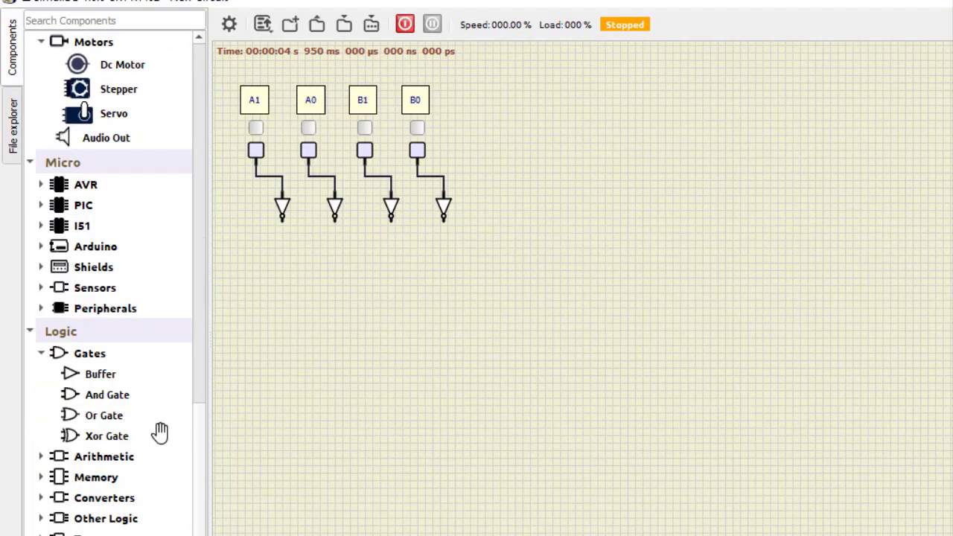
pyautogui.scroll(1, 159, 432)
pyautogui.scroll(-1, 112, 380)
pyautogui.moveTo(102, 396)
pyautogui.mouseDown()
pyautogui.moveTo(519, 253)
pyautogui.moveTo(522, 260)
pyautogui.mouseUp()
pyautogui.moveTo(96, 396)
pyautogui.mouseDown()
pyautogui.moveTo(564, 279)
pyautogui.moveTo(521, 296)
pyautogui.mouseUp()
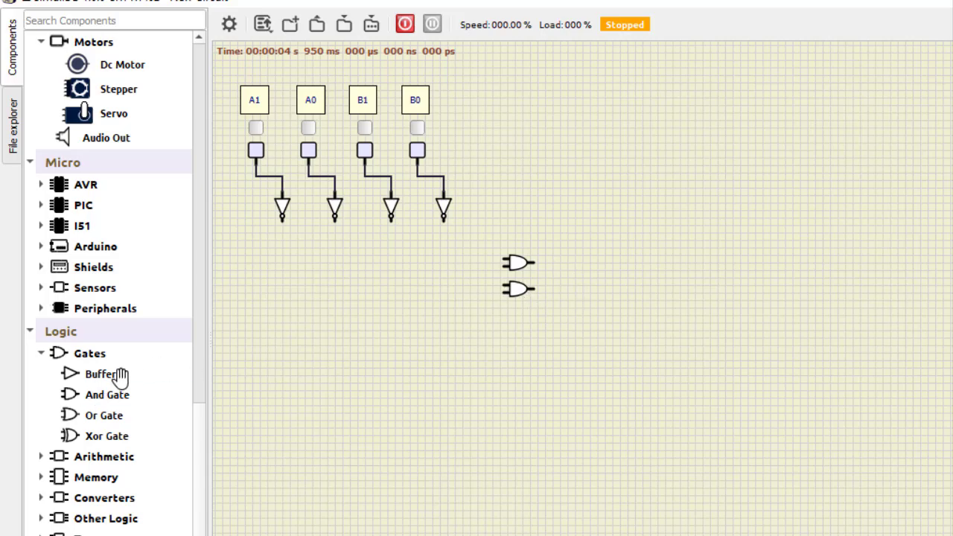
pyautogui.moveTo(111, 395); pyautogui.dragTo(522, 319)
# Step: Set the input size of the middle and lower AND gates to 3
pyautogui.doubleClick(519, 289)
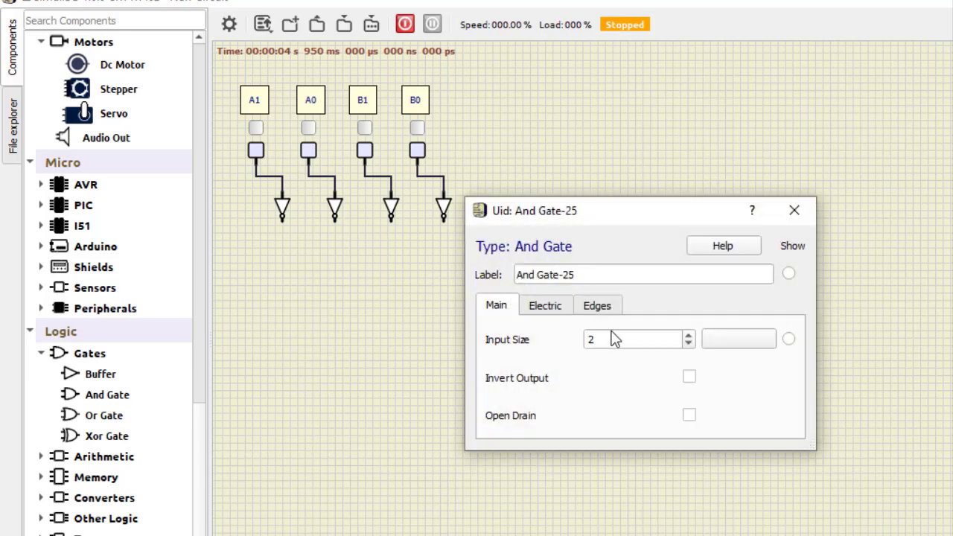
pyautogui.click(689, 336)
pyautogui.click(795, 211)
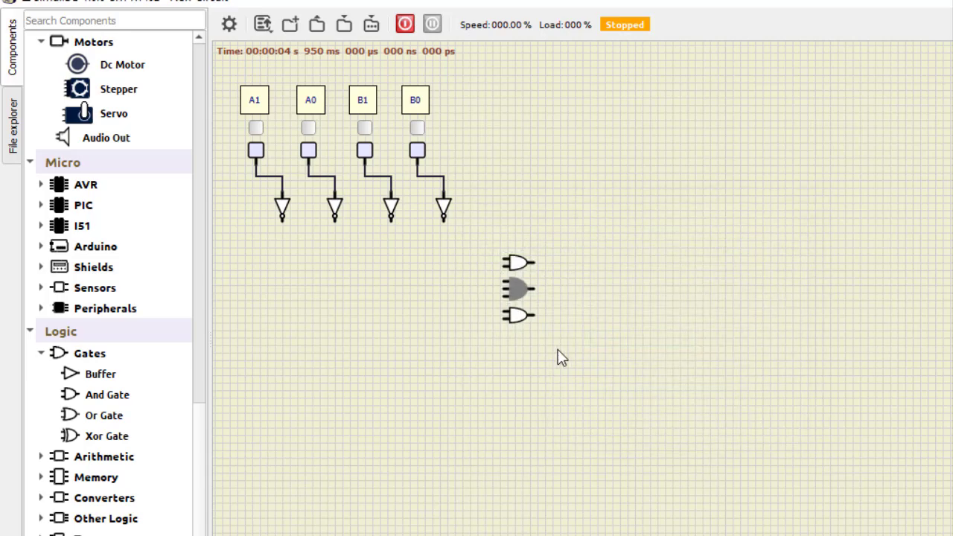
pyautogui.doubleClick(514, 314)
pyautogui.click(690, 336)
pyautogui.click(795, 211)
# Step: Add an OR gate to the right of the AND gates and set its input size to 3
pyautogui.moveTo(117, 422); pyautogui.dragTo(587, 296)
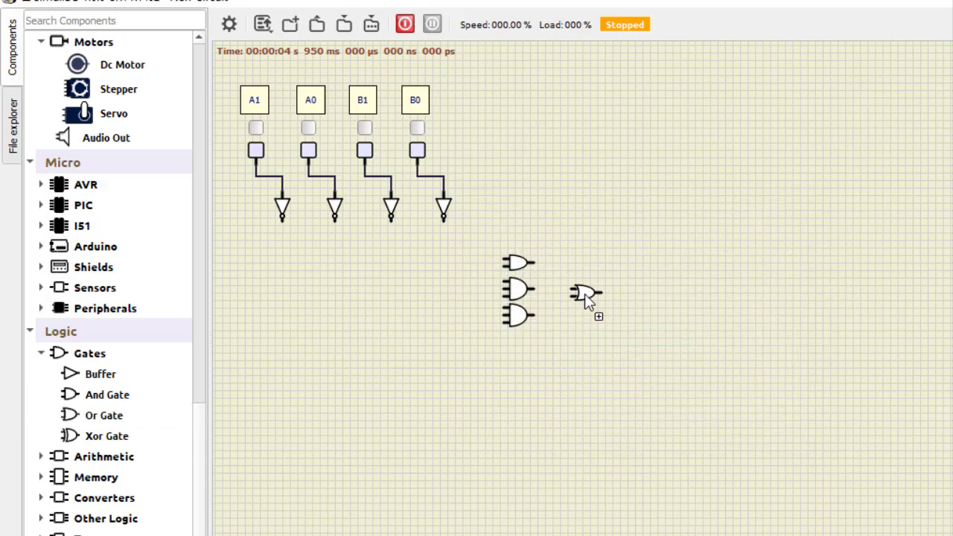
pyautogui.doubleClick(585, 294)
pyautogui.click(689, 336)
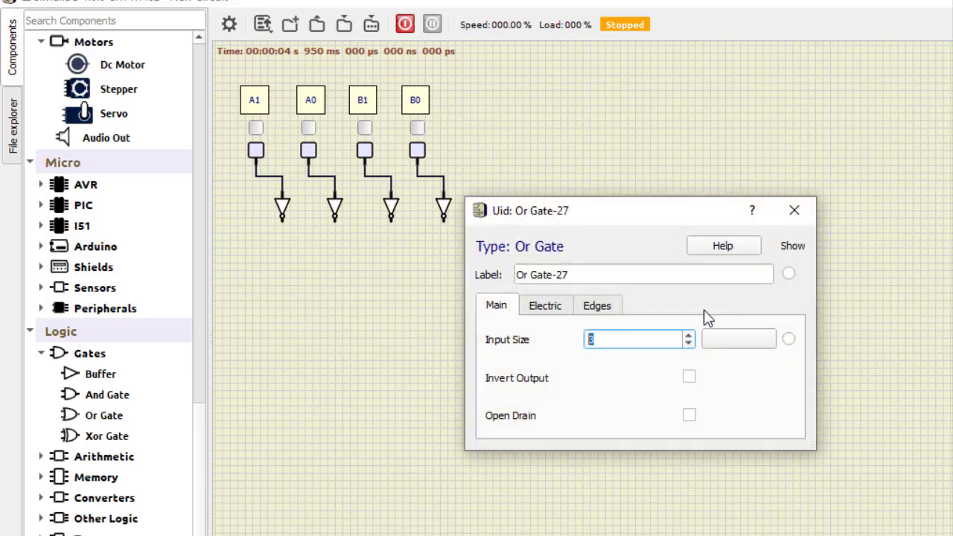
pyautogui.click(794, 211)
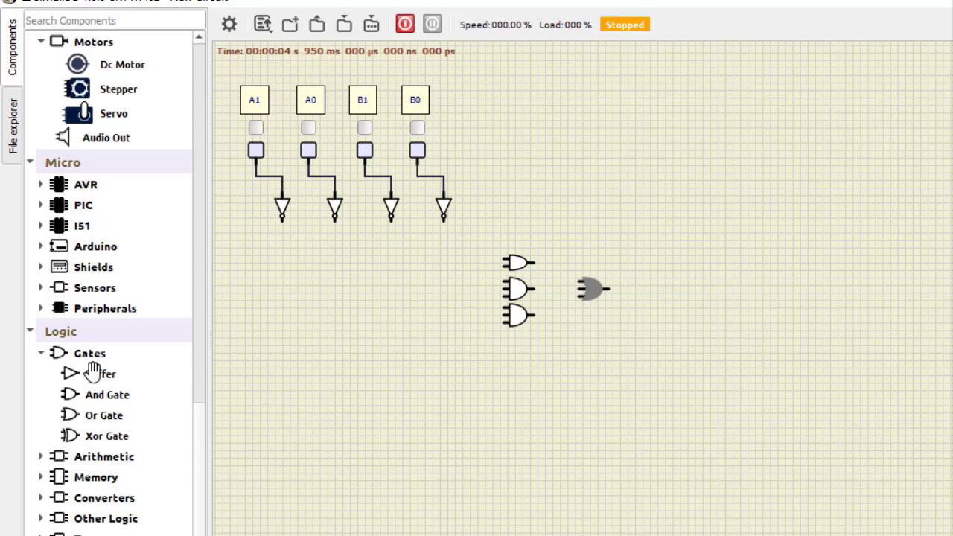
# Step: Add three more AND gates below the first group and set the lower two to 3 inputs
pyautogui.moveTo(99, 399); pyautogui.dragTo(519, 370)
pyautogui.moveTo(100, 400); pyautogui.dragTo(524, 413)
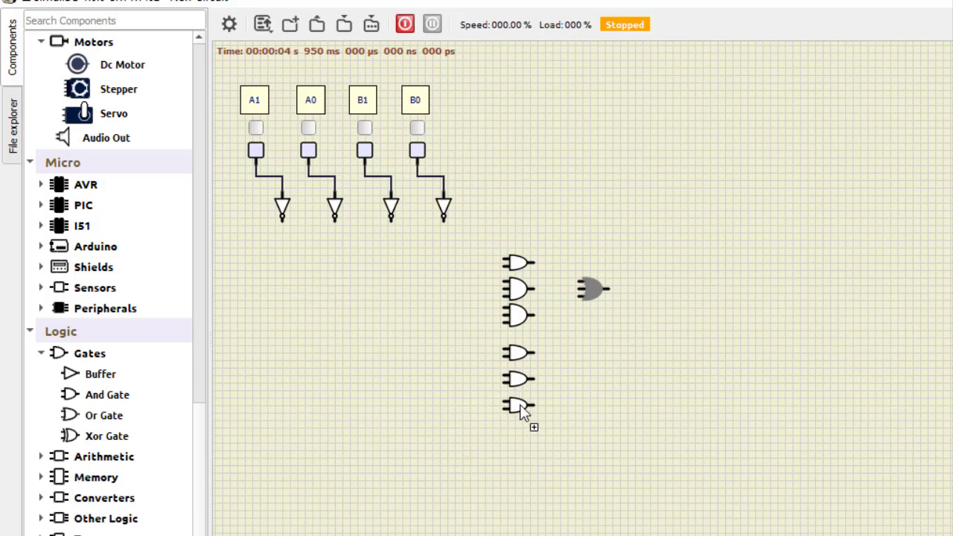
pyautogui.doubleClick(521, 380)
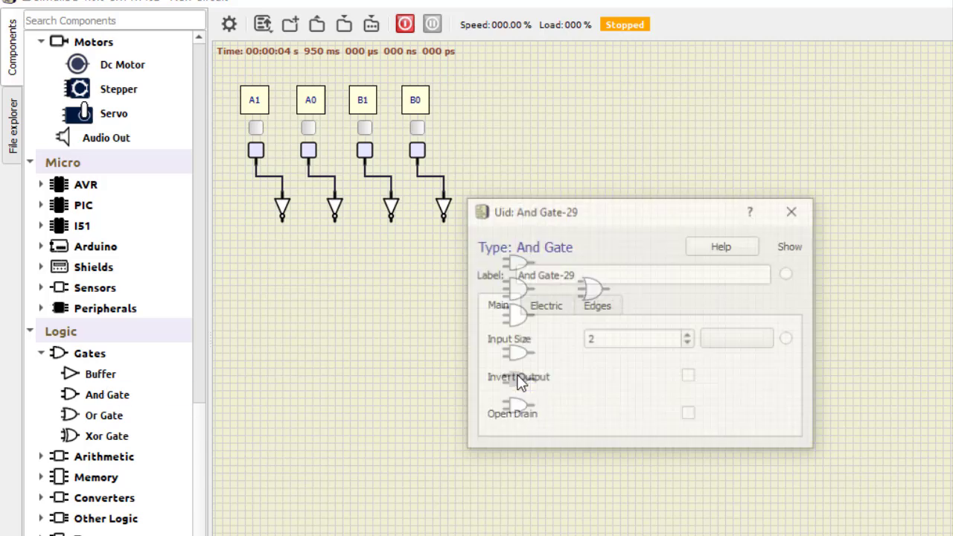
pyautogui.click(689, 335)
pyautogui.click(792, 213)
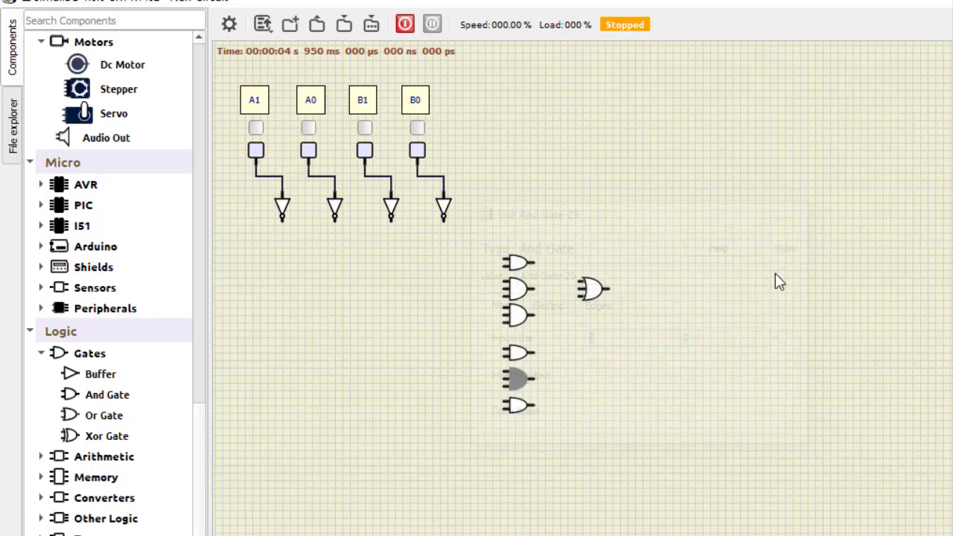
pyautogui.doubleClick(514, 404)
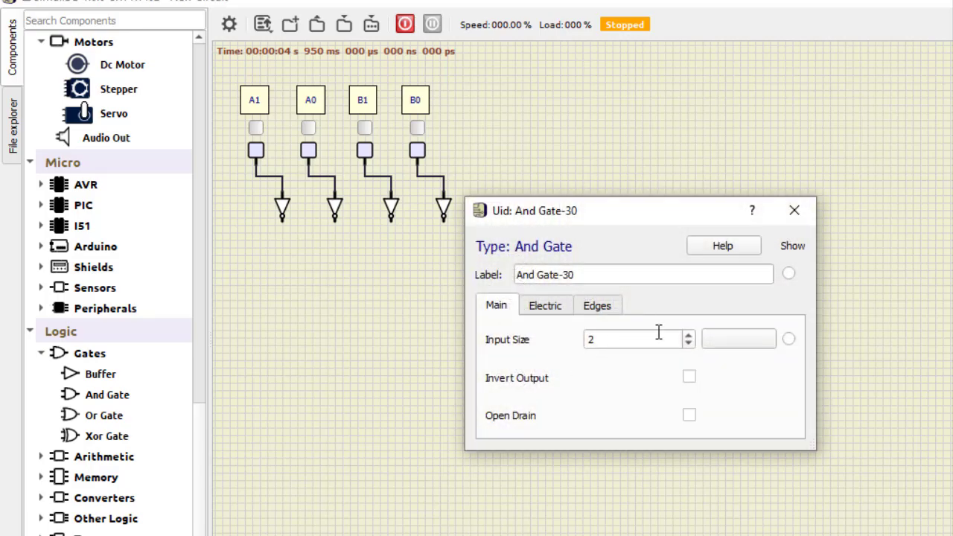
pyautogui.click(689, 336)
pyautogui.click(794, 219)
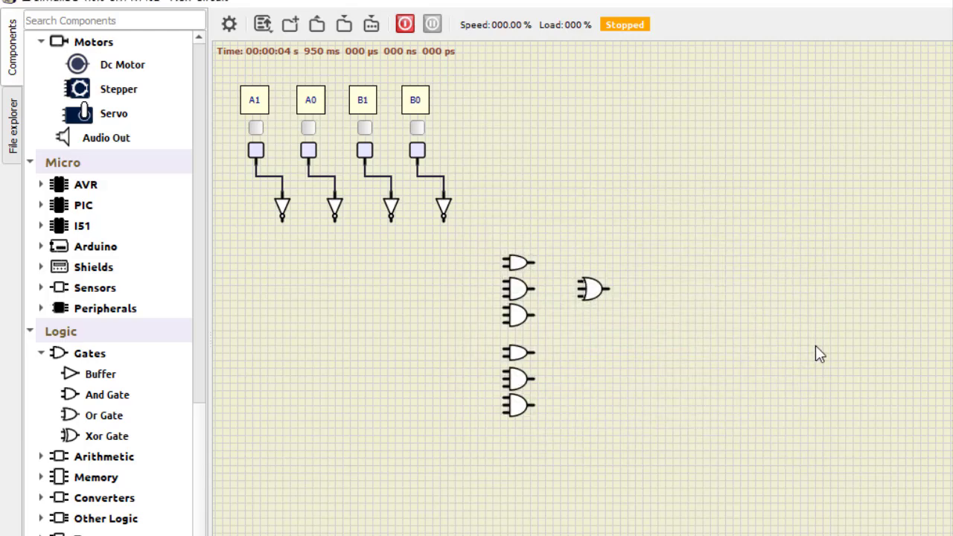
# Step: Add an OR gate beside the second AND group and set its input size to 3
pyautogui.moveTo(100, 415); pyautogui.dragTo(591, 379)
pyautogui.doubleClick(591, 379)
pyautogui.click(689, 336)
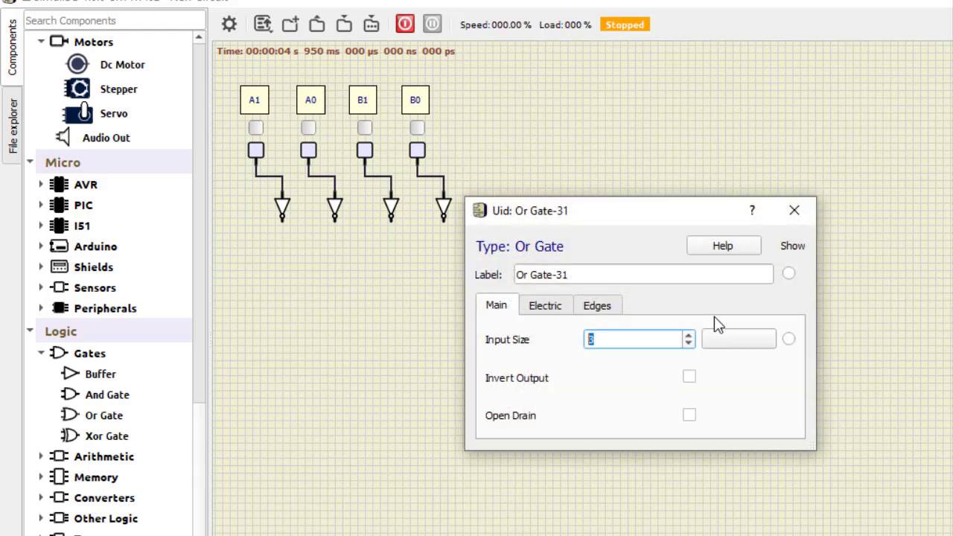
pyautogui.click(794, 215)
pyautogui.click(851, 378)
# Step: Place an XOR gate below the AND gates and enable its Invert Output option
pyautogui.moveTo(104, 436); pyautogui.dragTo(520, 452)
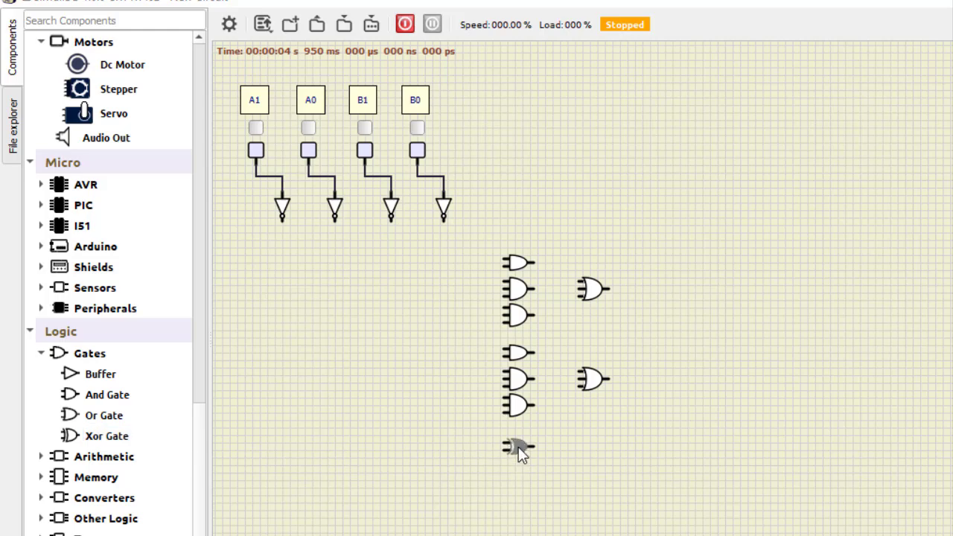
pyautogui.doubleClick(519, 449)
pyautogui.click(679, 358)
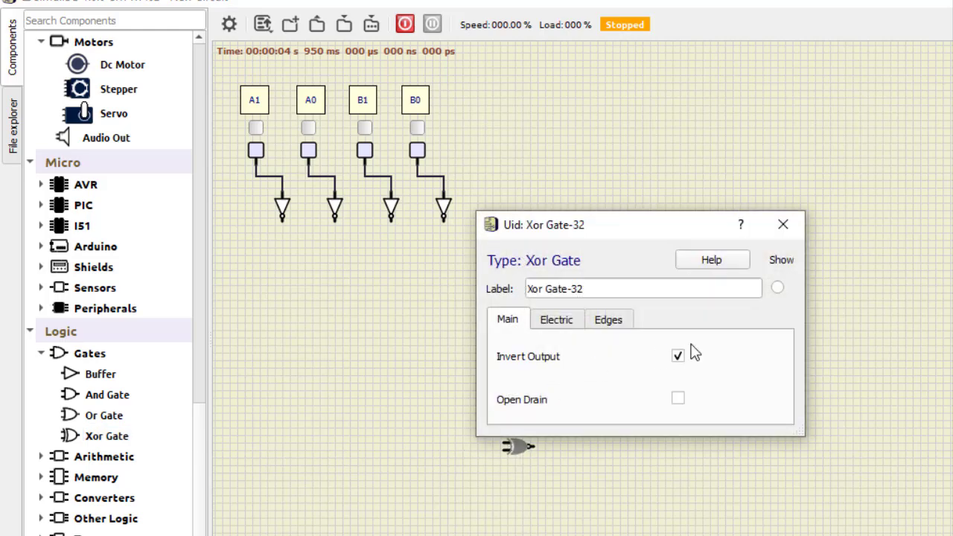
pyautogui.click(782, 228)
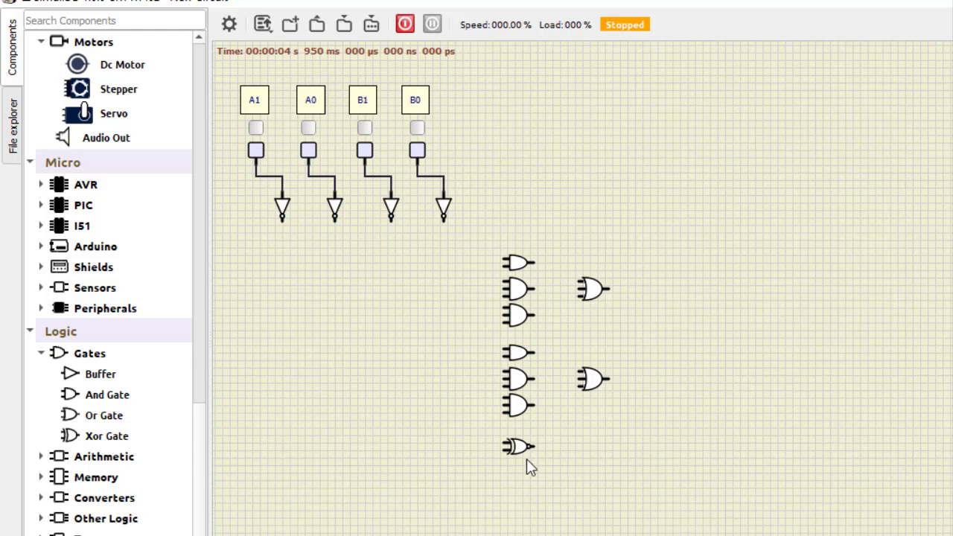
# Step: Add a second XOR gate with inverted output below the first one, and position a two-input AND gate beside the pair
pyautogui.moveTo(93, 431); pyautogui.dragTo(518, 476)
pyautogui.doubleClick(518, 477)
pyautogui.click(679, 357)
pyautogui.click(783, 225)
pyautogui.moveTo(591, 468); pyautogui.dragTo(592, 459)
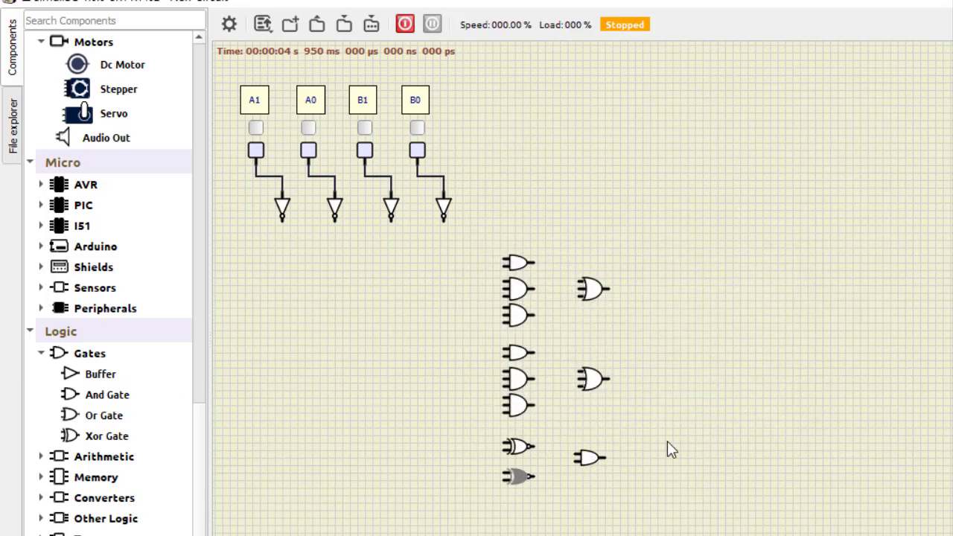
# Step: Place three probes to the right of the two OR gates and the AND gate
pyautogui.scroll(10, 193, 223)
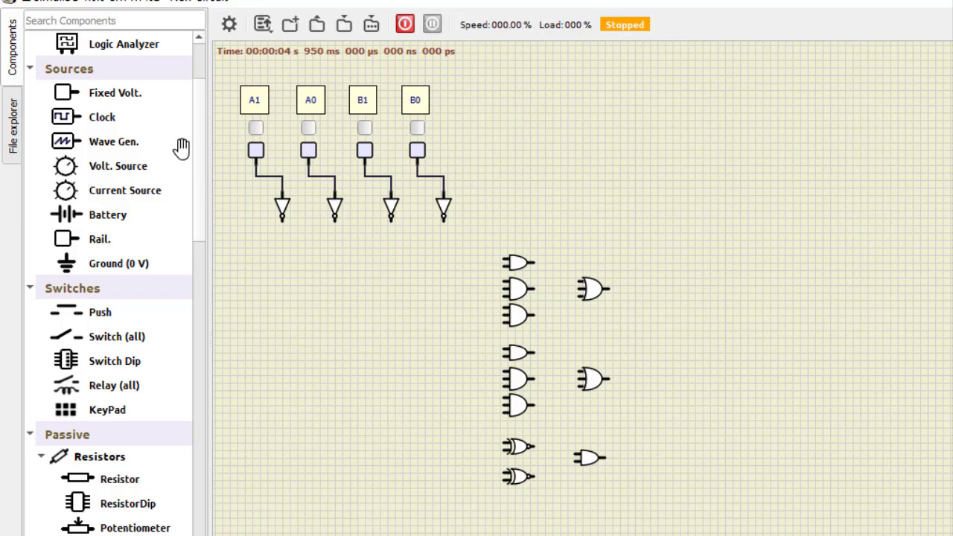
pyautogui.scroll(2, 186, 141)
pyautogui.scroll(-1, 164, 160)
pyautogui.scroll(1, 152, 175)
pyautogui.moveTo(94, 68); pyautogui.dragTo(693, 273)
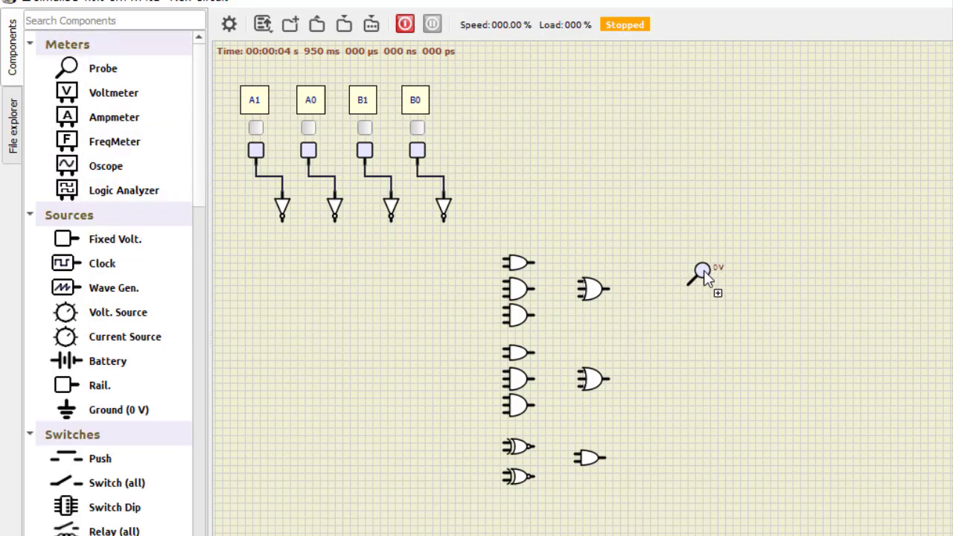
pyautogui.moveTo(104, 67); pyautogui.dragTo(705, 368)
pyautogui.moveTo(102, 69); pyautogui.dragTo(697, 433)
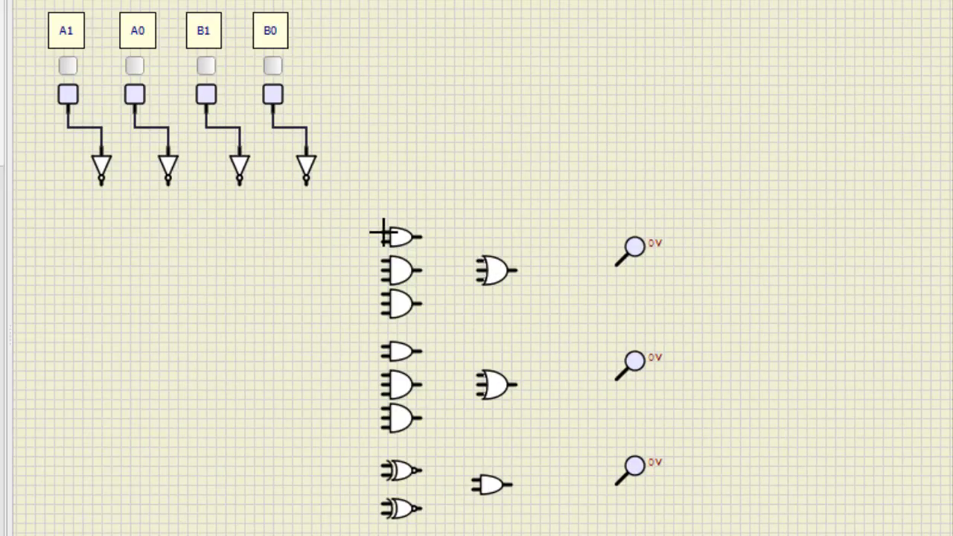
# Step: Wire the inputs of the top three AND gates to the inverted A bits and the B1 and B0 switches
pyautogui.moveTo(384, 233); pyautogui.dragTo(102, 186)
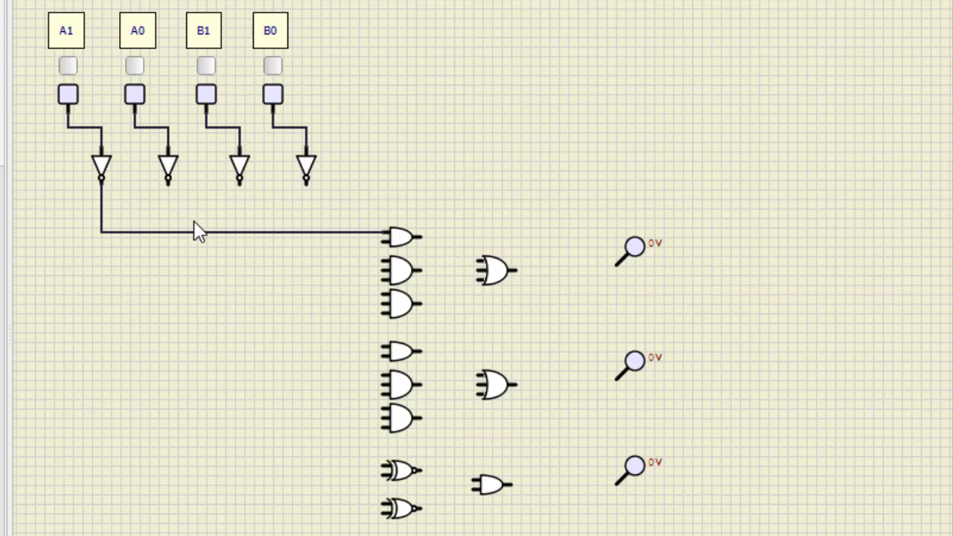
pyautogui.moveTo(381, 241); pyautogui.dragTo(206, 128)
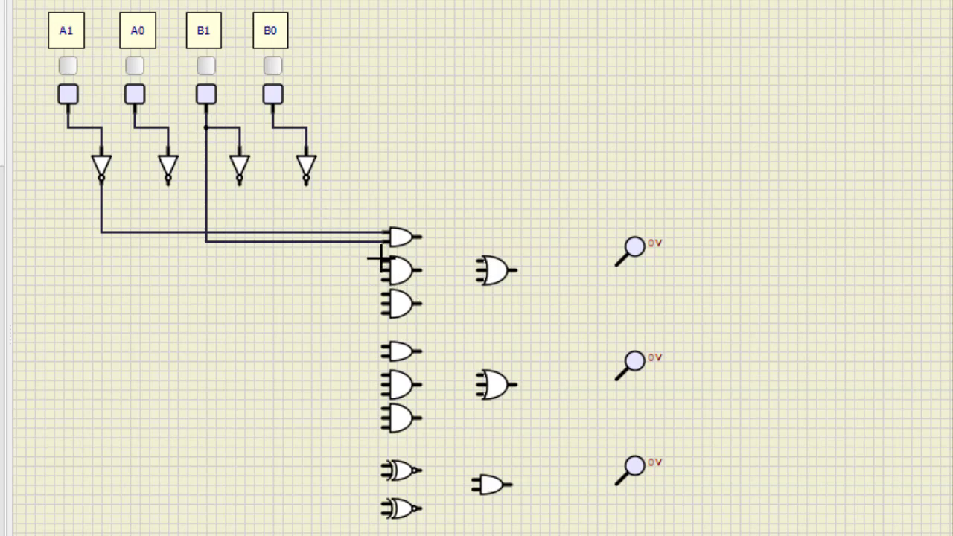
pyautogui.moveTo(380, 259); pyautogui.dragTo(168, 180)
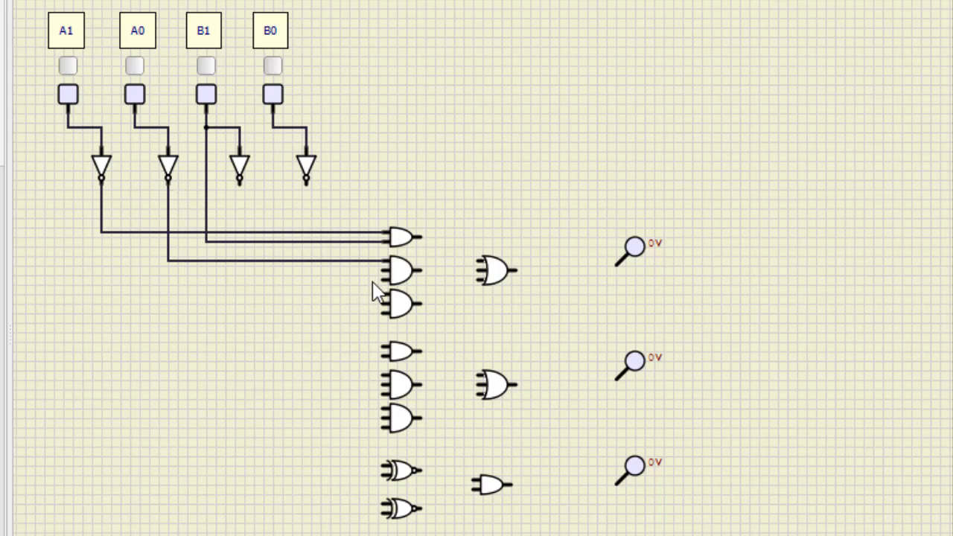
pyautogui.moveTo(380, 269); pyautogui.dragTo(206, 242)
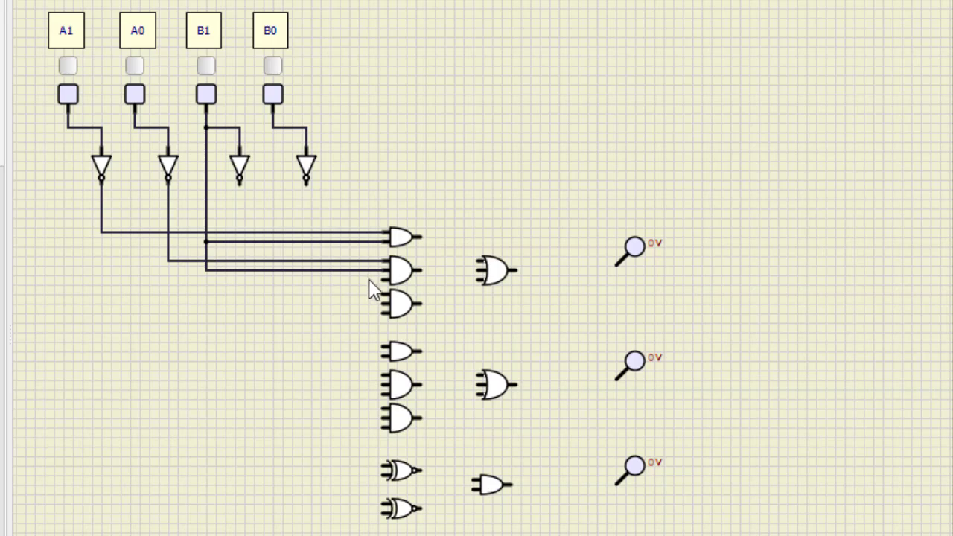
pyautogui.moveTo(382, 280)
pyautogui.mouseDown()
pyautogui.moveTo(261, 241)
pyautogui.moveTo(272, 128)
pyautogui.mouseUp()
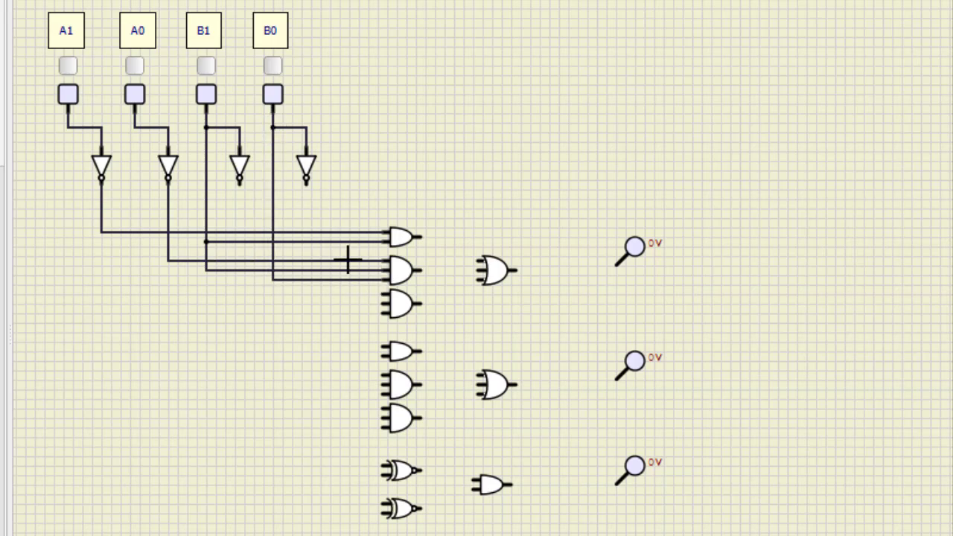
pyautogui.moveTo(383, 298)
pyautogui.mouseDown()
pyautogui.moveTo(382, 289)
pyautogui.moveTo(186, 297)
pyautogui.moveTo(108, 257)
pyautogui.moveTo(119, 298)
pyautogui.moveTo(96, 298)
pyautogui.moveTo(102, 233)
pyautogui.mouseUp()
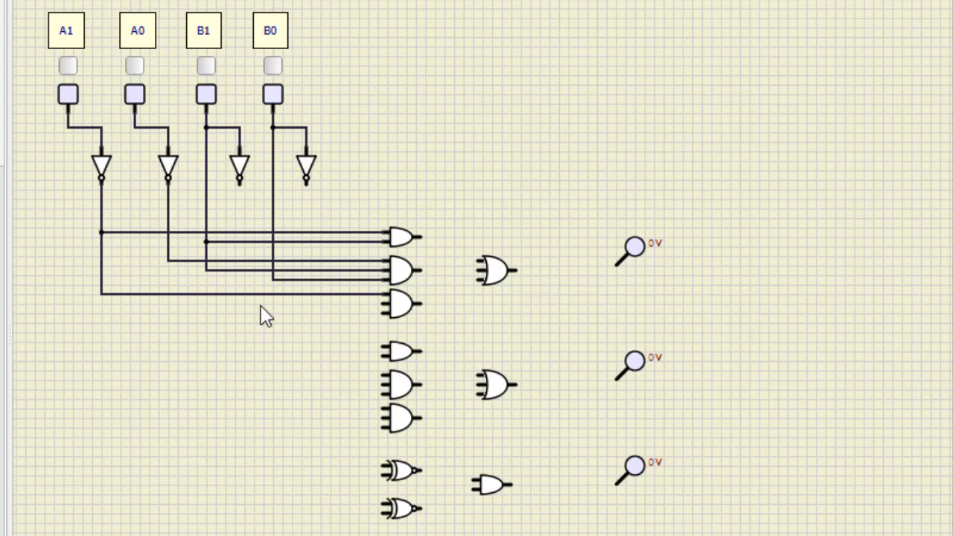
pyautogui.moveTo(386, 303)
pyautogui.mouseDown()
pyautogui.moveTo(330, 313)
pyautogui.moveTo(186, 298)
pyautogui.moveTo(167, 261)
pyautogui.mouseUp()
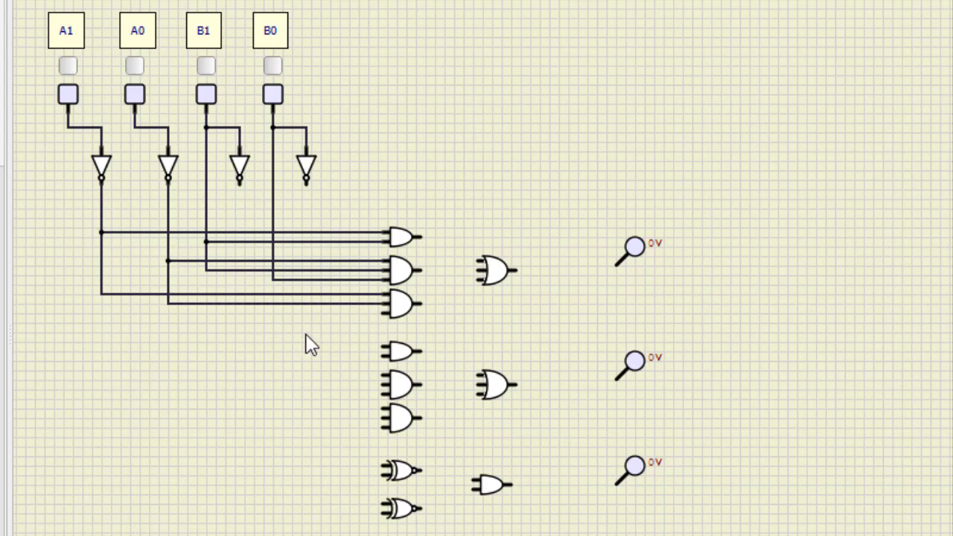
pyautogui.moveTo(381, 314); pyautogui.dragTo(273, 279)
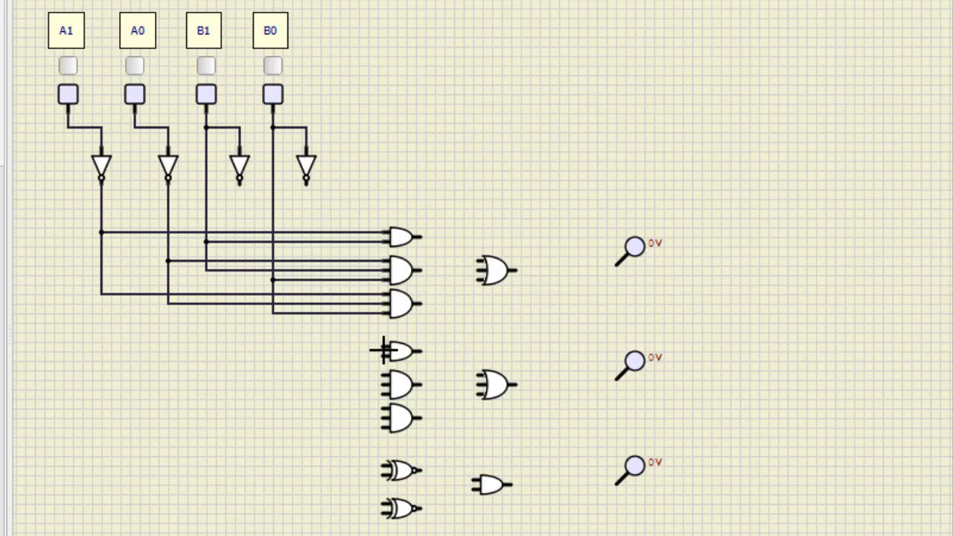
# Step: Wire the inputs of the second AND group to the A1 and A0 switches and the inverted B bits
pyautogui.moveTo(378, 346); pyautogui.dragTo(67, 127)
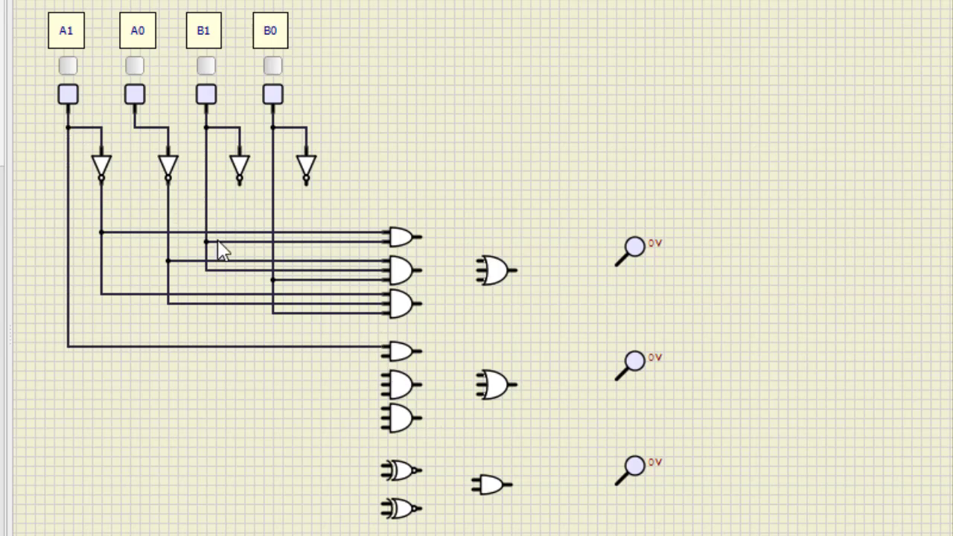
pyautogui.moveTo(381, 356); pyautogui.dragTo(239, 181)
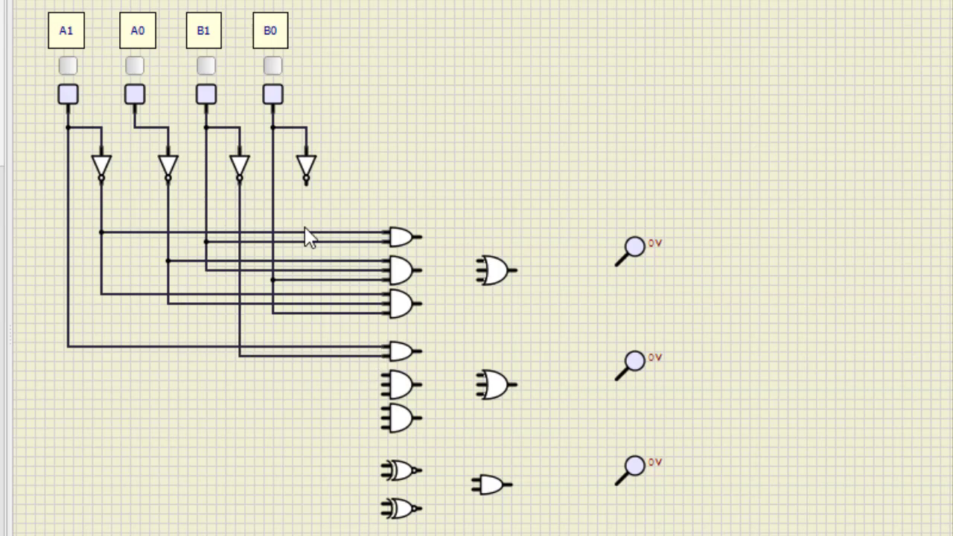
pyautogui.moveTo(380, 378); pyautogui.dragTo(136, 138)
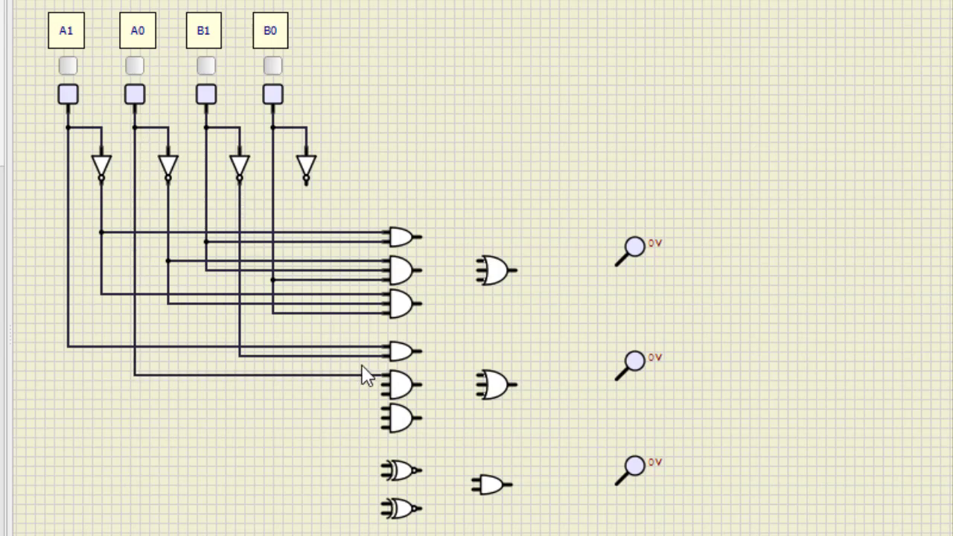
pyautogui.moveTo(382, 384); pyautogui.dragTo(306, 182)
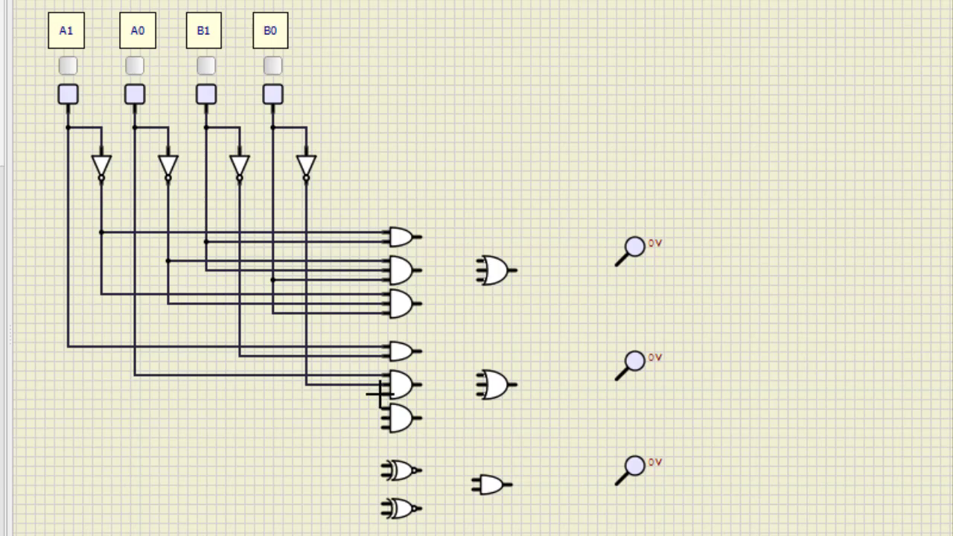
pyautogui.moveTo(378, 393); pyautogui.dragTo(239, 356)
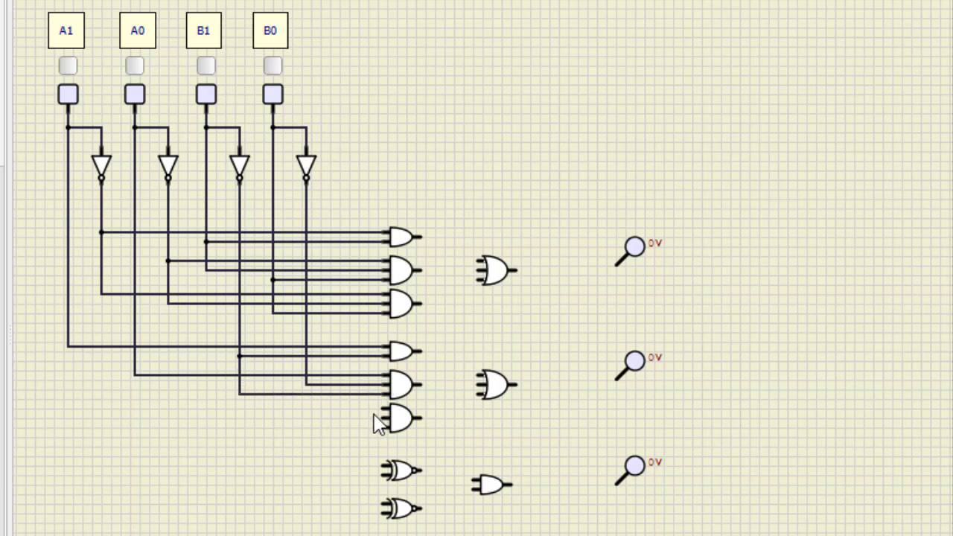
pyautogui.moveTo(313, 406); pyautogui.dragTo(67, 346)
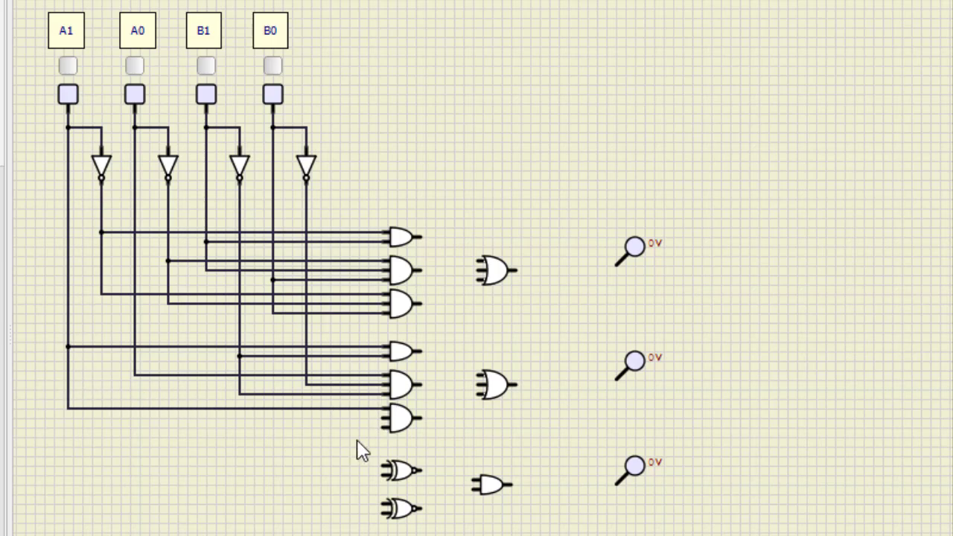
pyautogui.moveTo(385, 417); pyautogui.dragTo(135, 376)
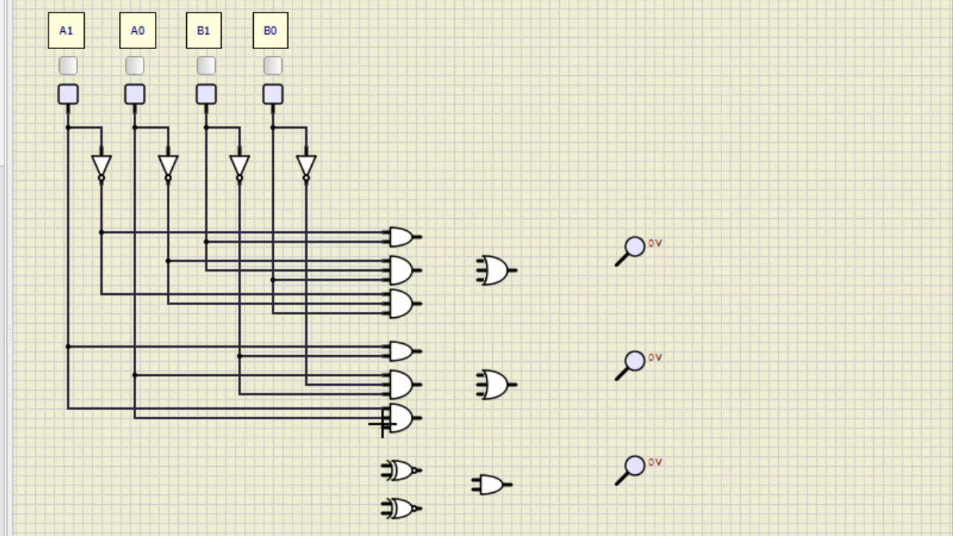
pyautogui.moveTo(378, 424); pyautogui.dragTo(306, 383)
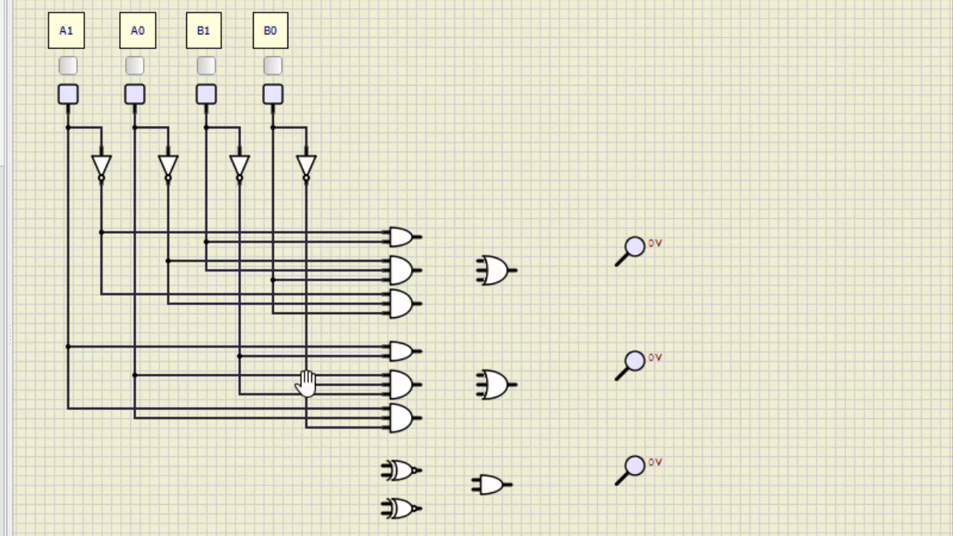
# Step: Connect the first XNOR gate to A1 and B1, and the second XNOR gate to A0 and B0
pyautogui.moveTo(380, 465); pyautogui.dragTo(68, 408)
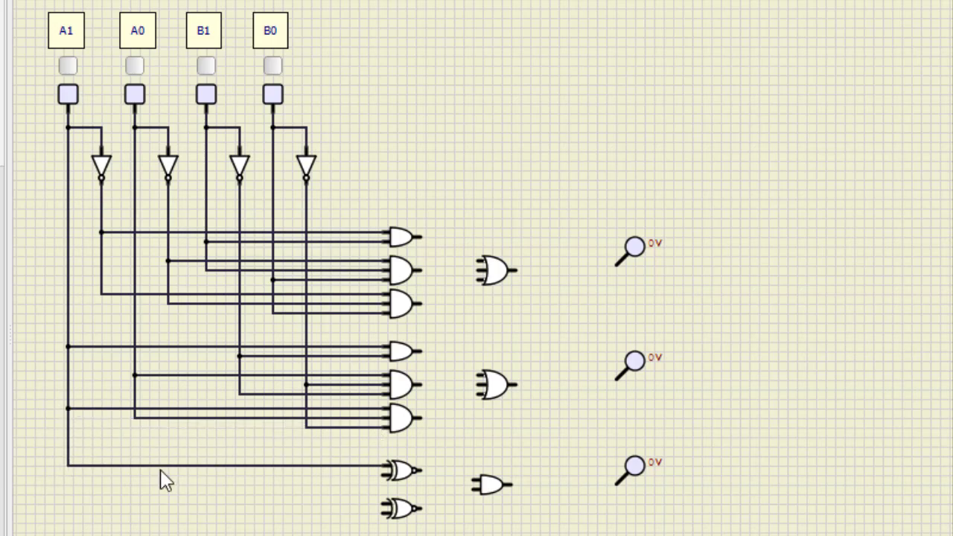
pyautogui.moveTo(380, 474); pyautogui.dragTo(206, 270)
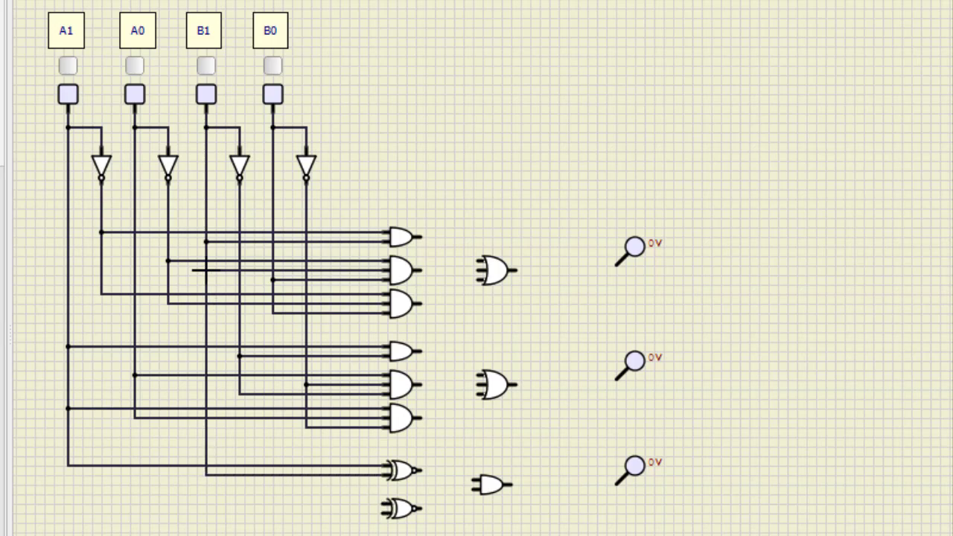
pyautogui.moveTo(385, 507); pyautogui.dragTo(135, 418)
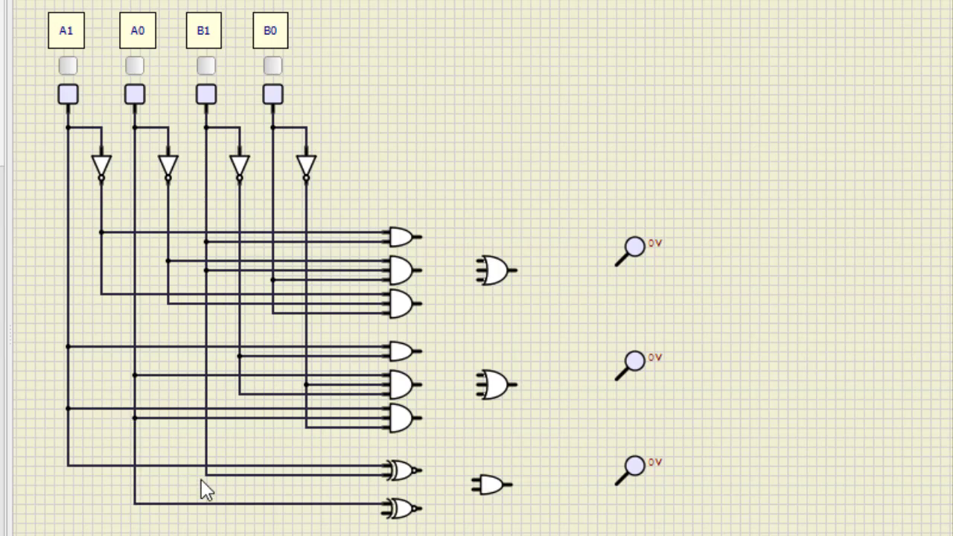
pyautogui.moveTo(383, 513); pyautogui.dragTo(272, 313)
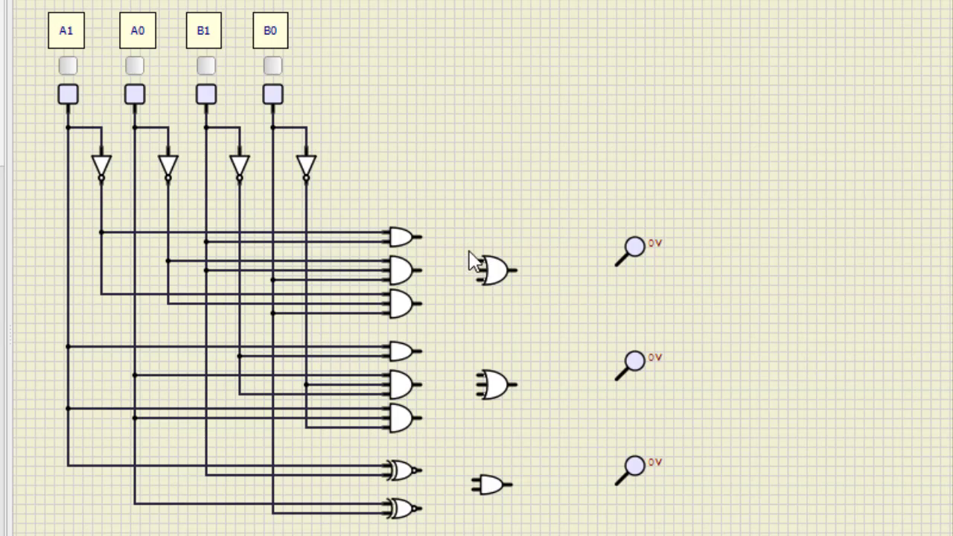
# Step: Connect the outputs of each AND group to the three inputs of its OR gate
pyautogui.moveTo(419, 236); pyautogui.dragTo(475, 260)
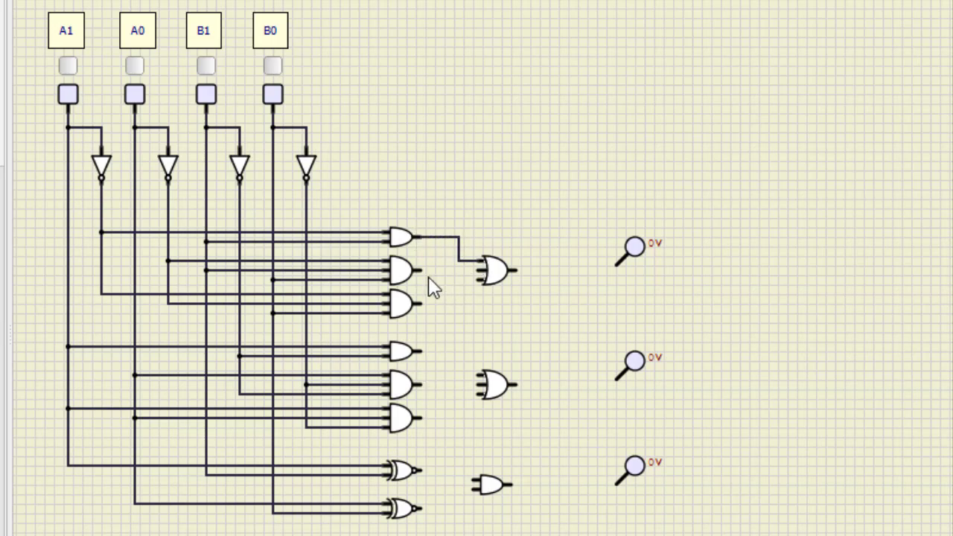
pyautogui.moveTo(420, 271); pyautogui.dragTo(477, 273)
pyautogui.moveTo(474, 280); pyautogui.dragTo(481, 280)
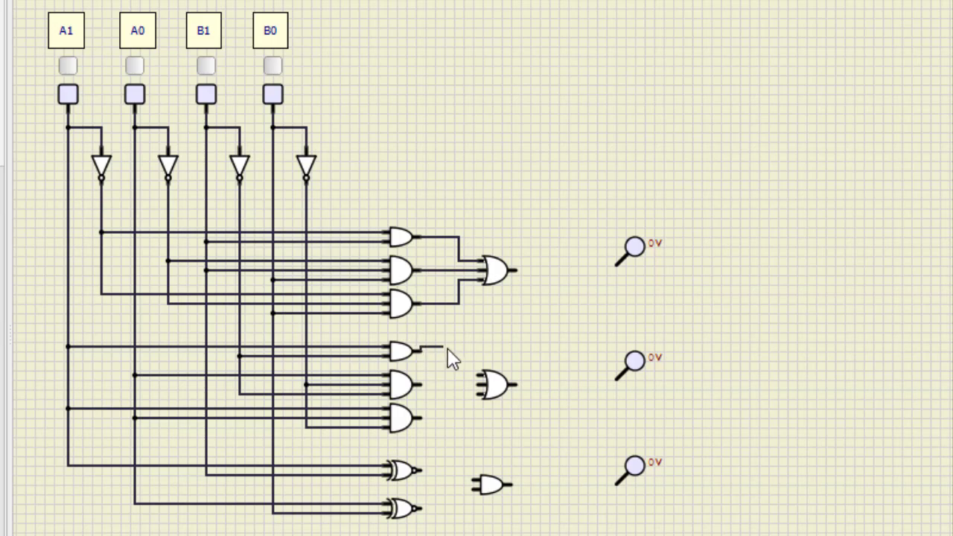
pyautogui.moveTo(458, 381); pyautogui.dragTo(480, 386)
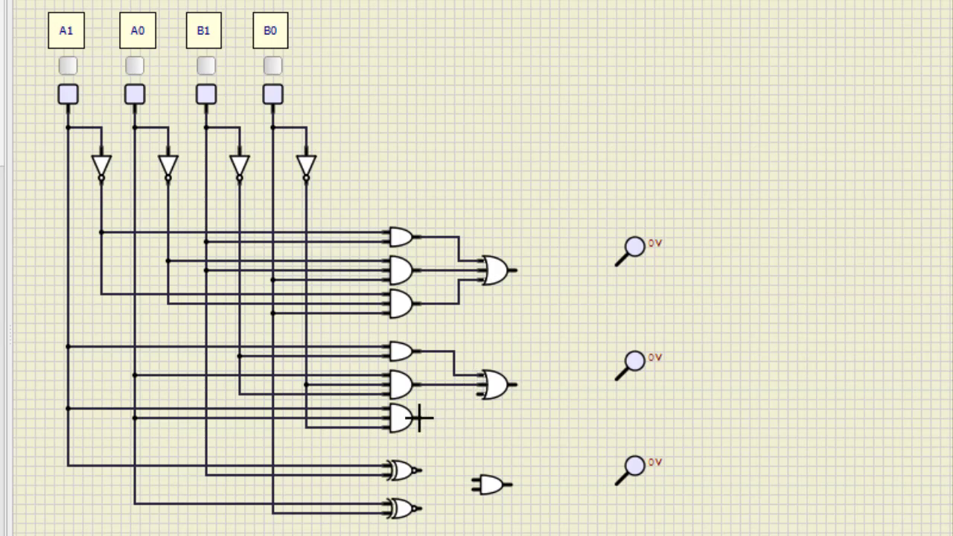
pyautogui.moveTo(471, 392); pyautogui.dragTo(482, 393)
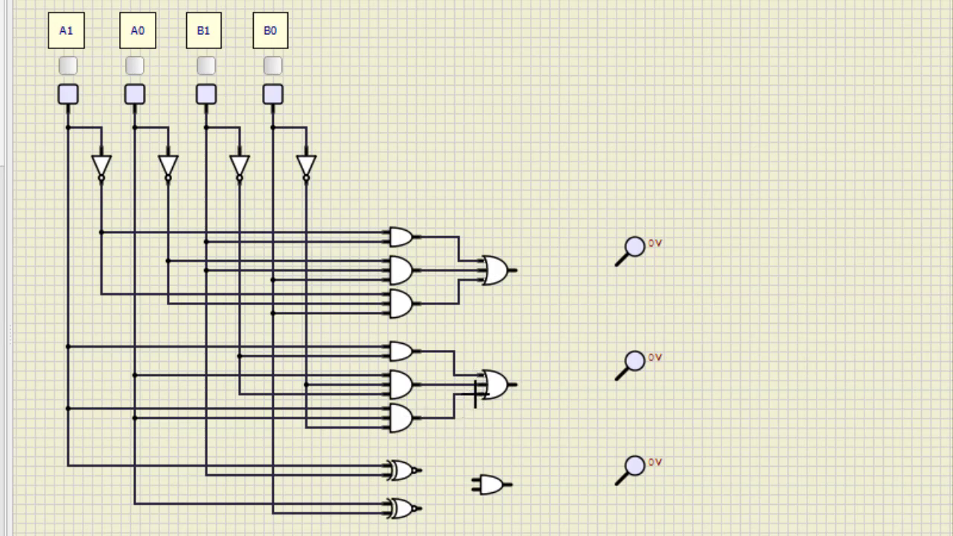
# Step: Connect both XNOR gate outputs to the inputs of the two-input AND gate
pyautogui.moveTo(452, 472); pyautogui.dragTo(470, 477)
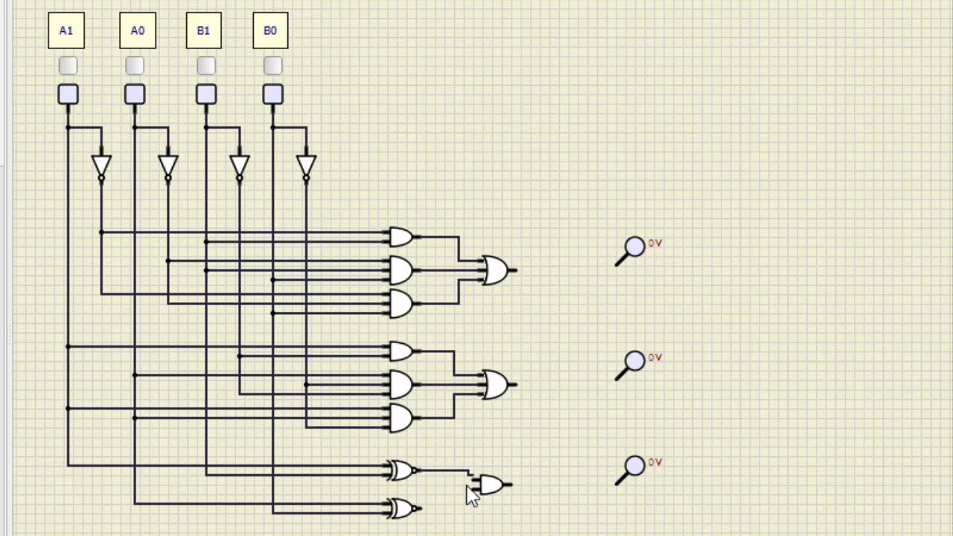
pyautogui.click(468, 482)
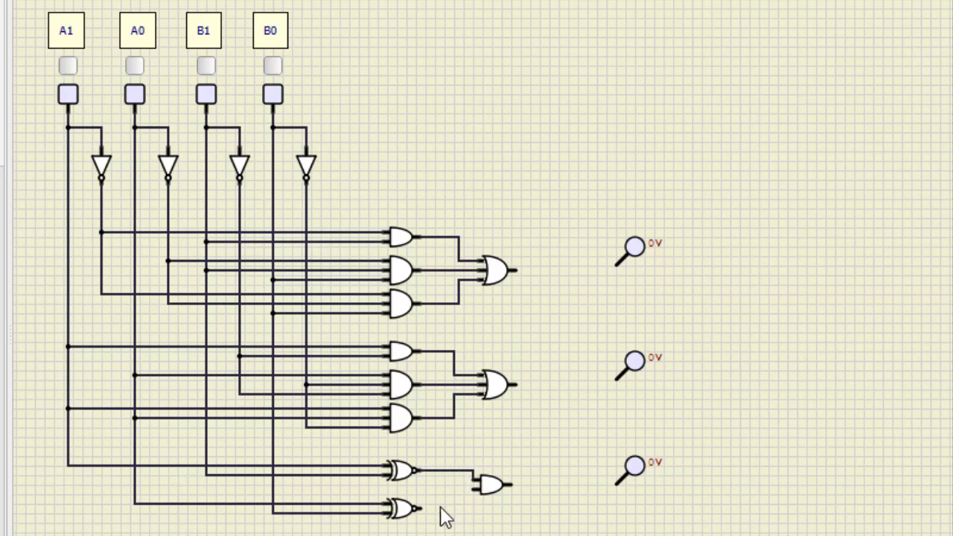
pyautogui.moveTo(421, 508); pyautogui.dragTo(470, 494)
pyautogui.click(472, 488)
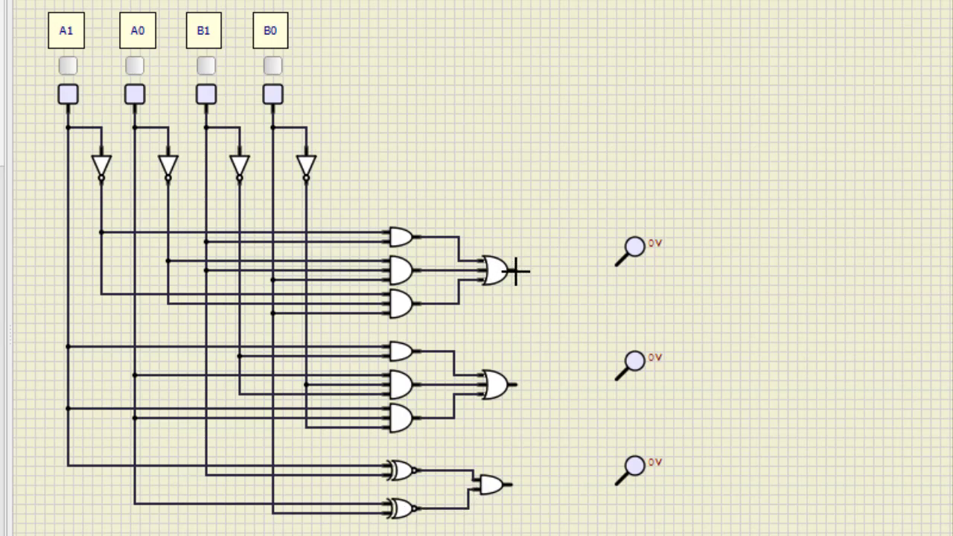
# Step: Wire each OR gate output and the final AND gate output to its probe
pyautogui.moveTo(603, 274); pyautogui.dragTo(617, 265)
pyautogui.click(617, 265)
pyautogui.click(618, 265)
pyautogui.click(514, 271)
pyautogui.click(516, 381)
pyautogui.click(616, 380)
pyautogui.click(515, 485)
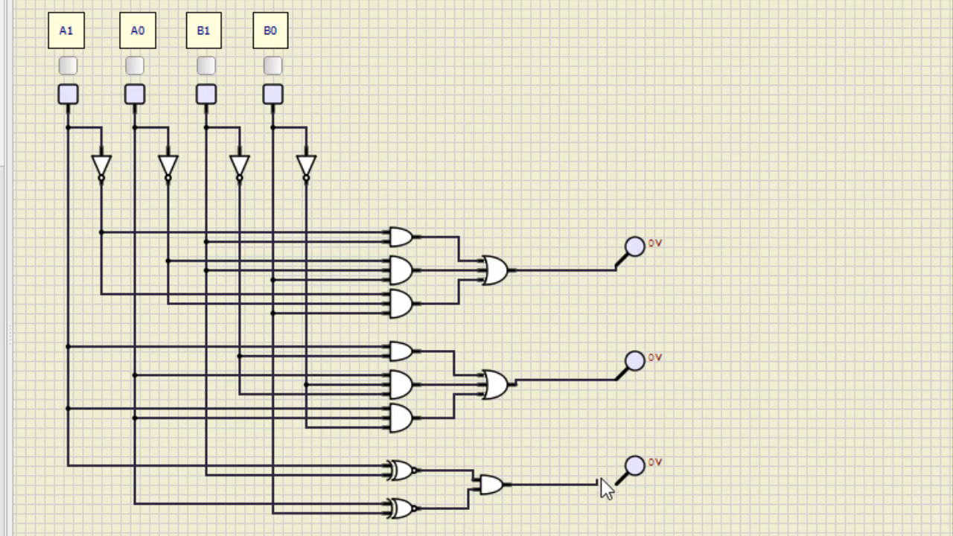
pyautogui.click(616, 485)
# Step: Test the comparator by switching the B1 and B0 inputs on
pyautogui.scroll(-2, 586, 521)
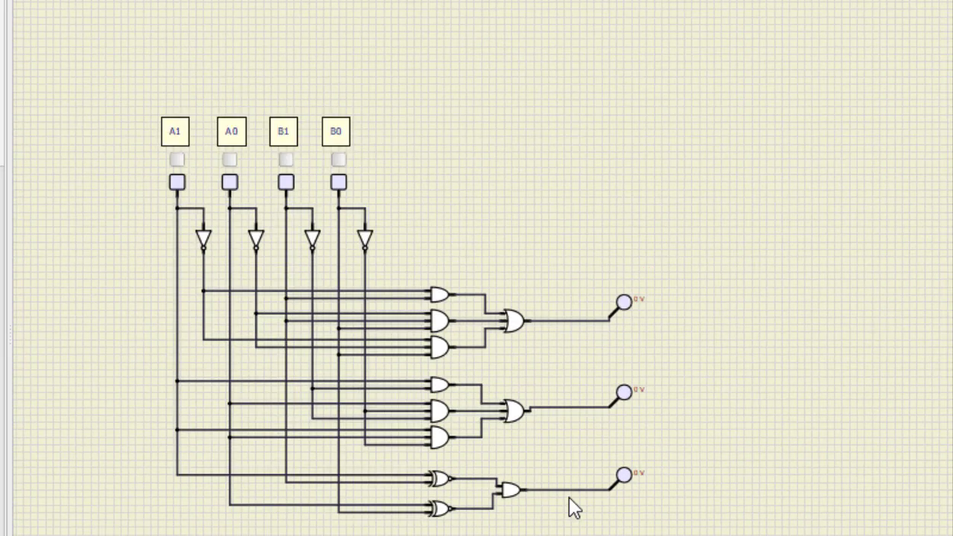
pyautogui.scroll(-1, 570, 503)
pyautogui.scroll(2, 566, 495)
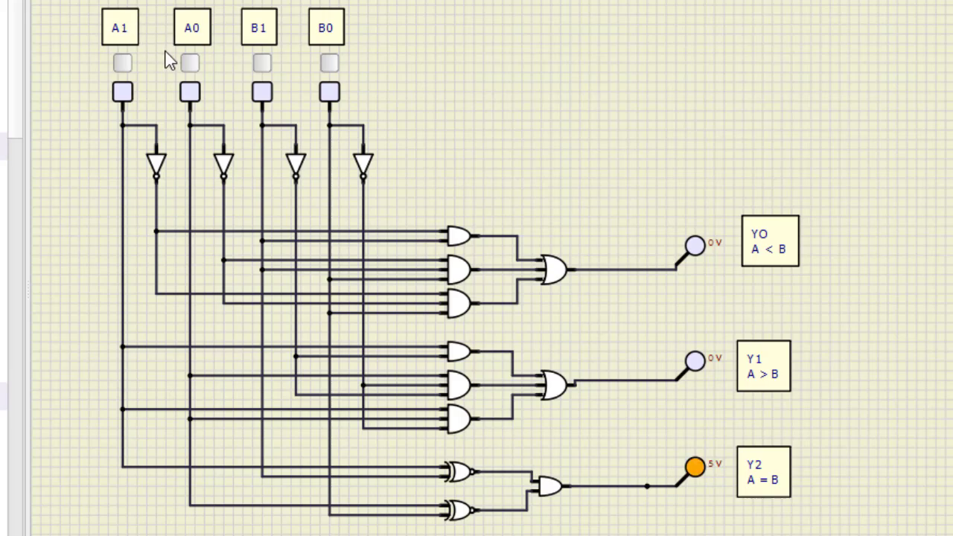
pyautogui.scroll(-1, 97, 45)
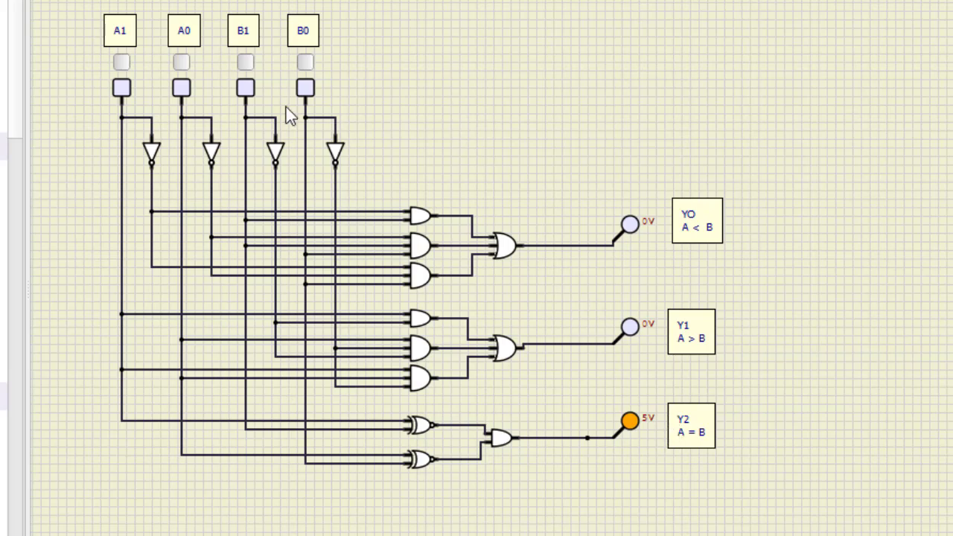
pyautogui.scroll(1, 286, 104)
pyautogui.click(242, 61)
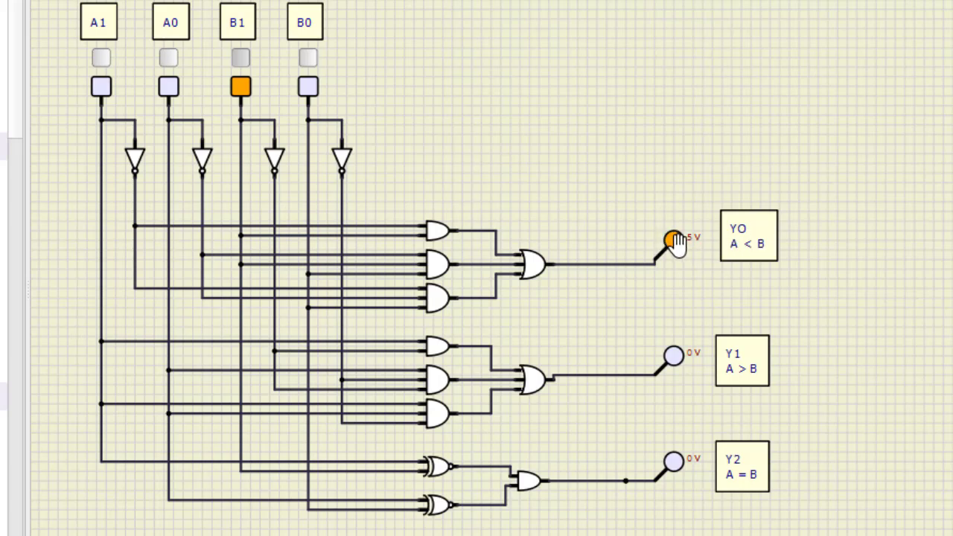
pyautogui.click(312, 67)
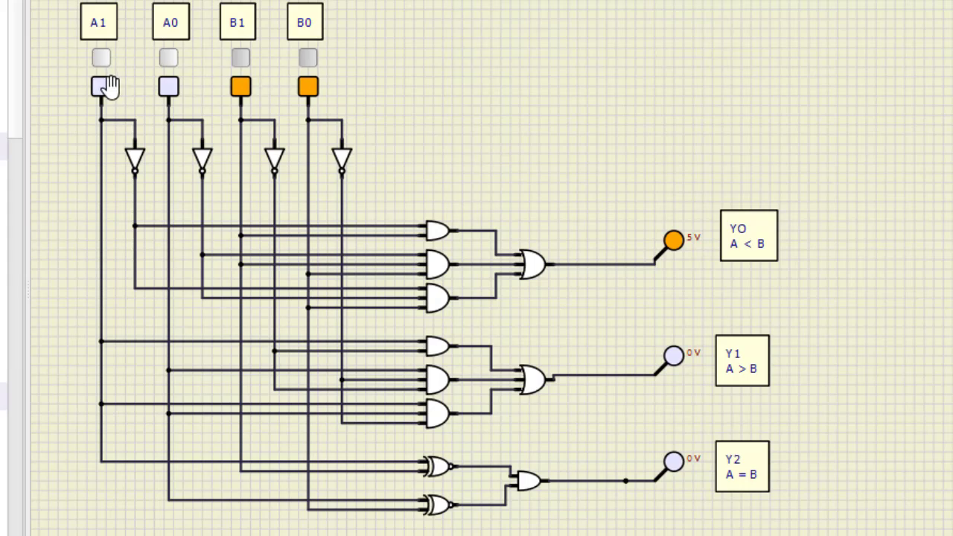
# Step: Test A greater than B by switching A1 and A0 on and B1 and B0 off
pyautogui.scroll(-1, 103, 84)
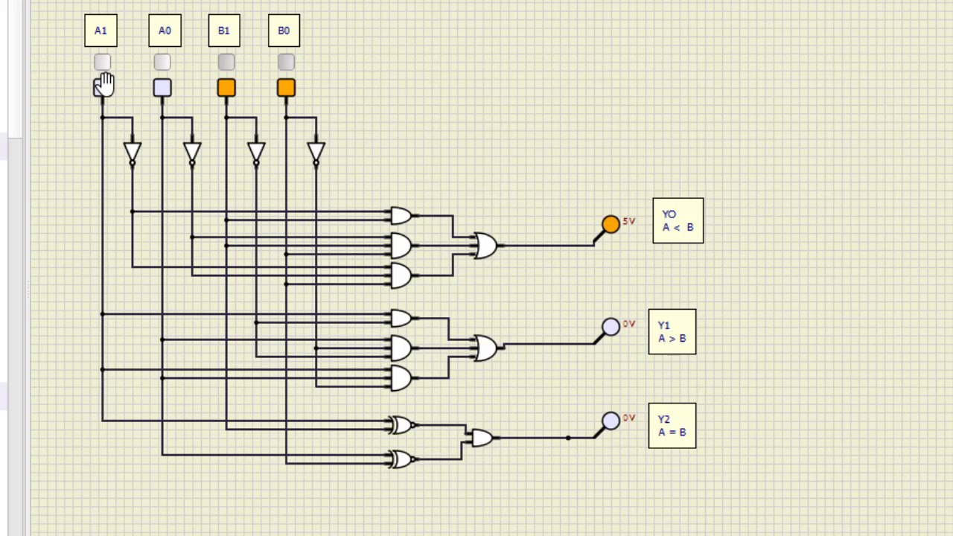
pyautogui.click(102, 61)
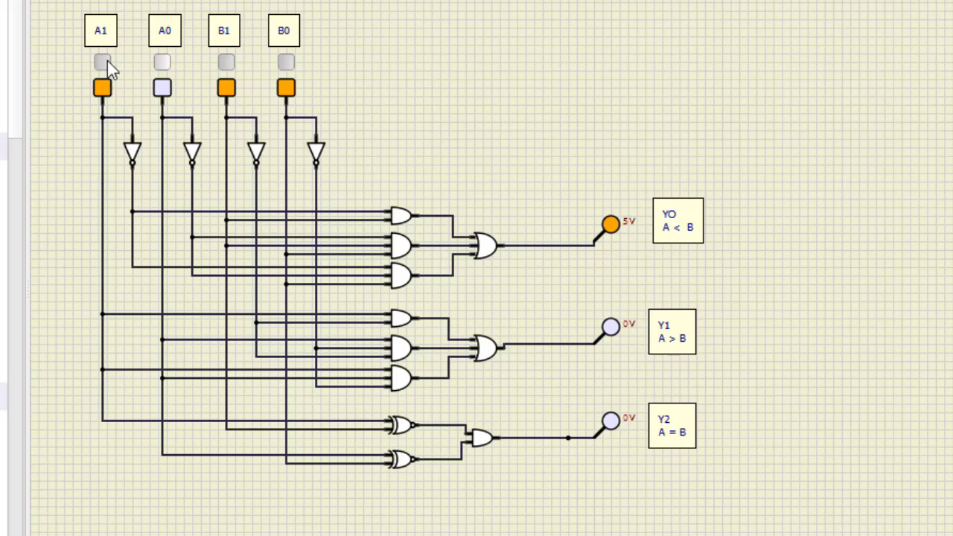
pyautogui.click(227, 62)
pyautogui.click(286, 63)
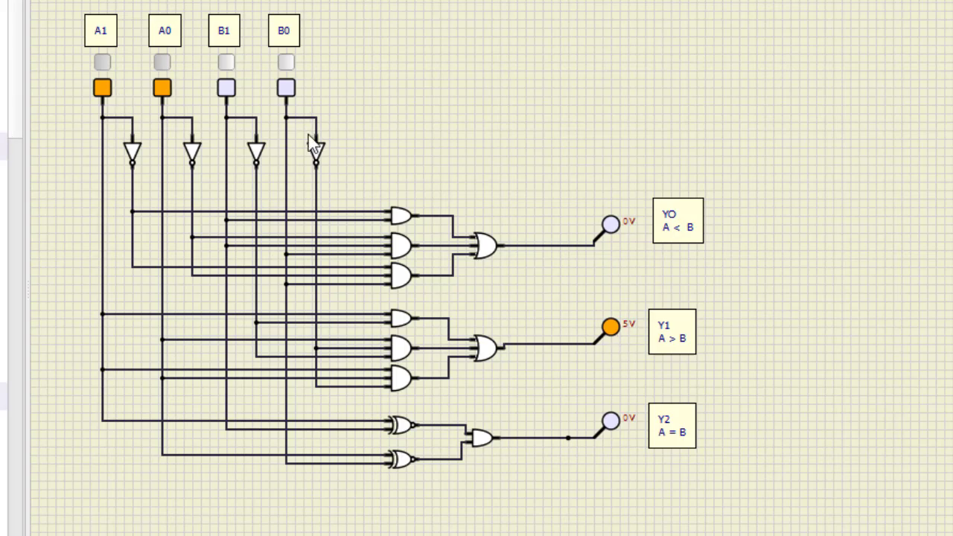
# Step: Switch B1 and B0 back on to test equal numbers
pyautogui.click(288, 63)
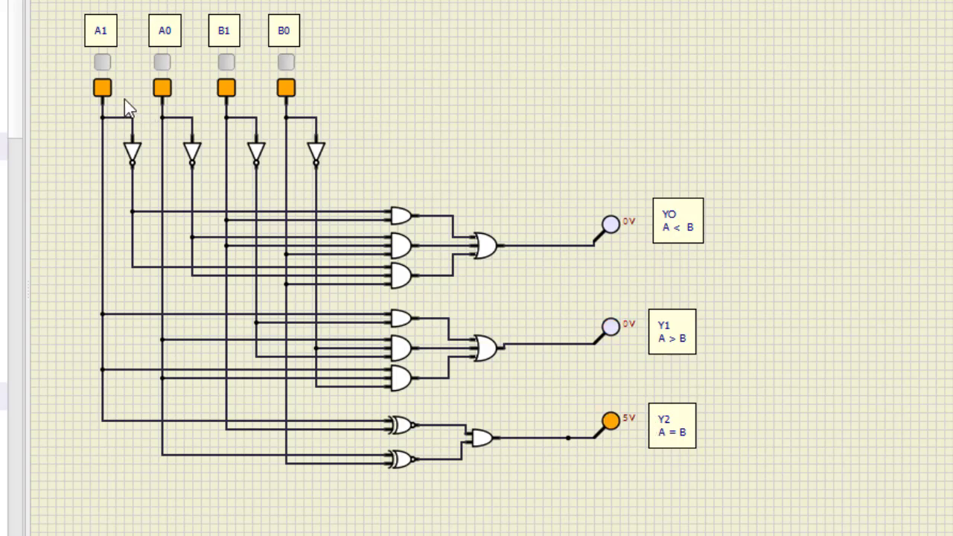